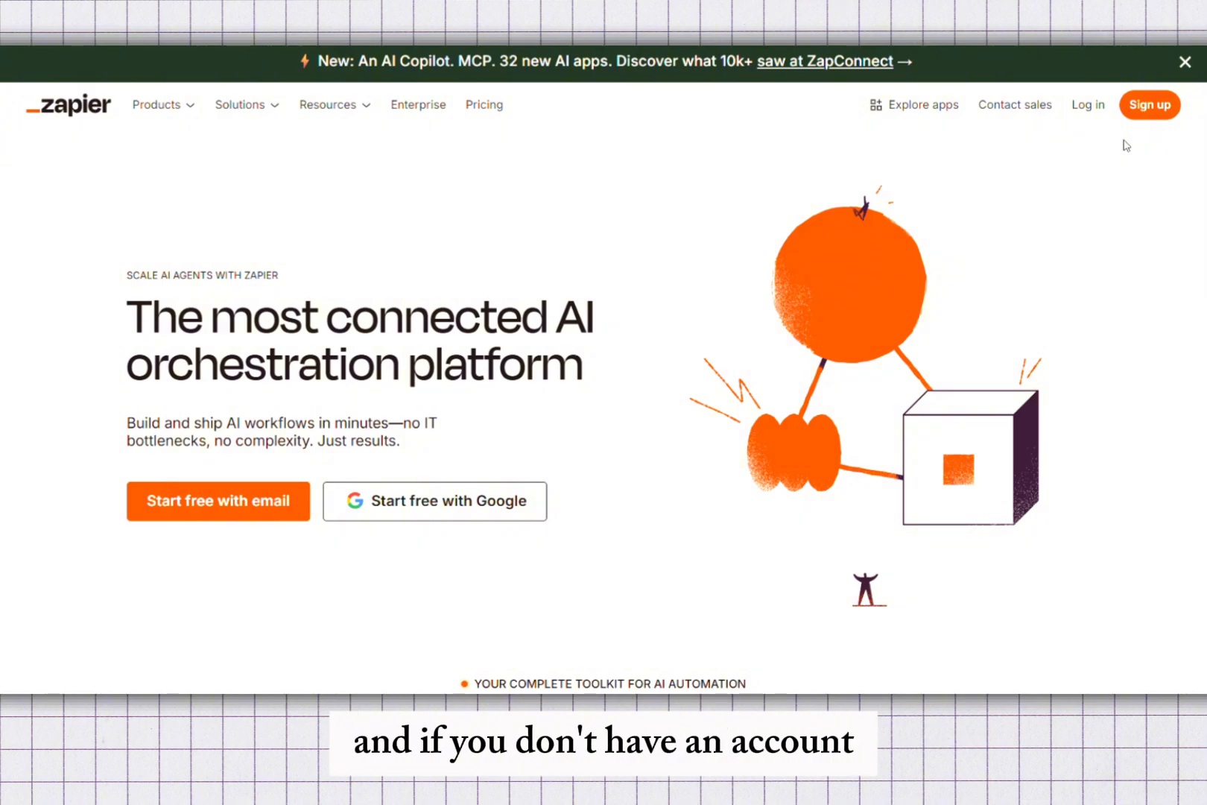
- Log in to Zapier with the existing Google account and approve the sign-in
left_click(1086, 111)
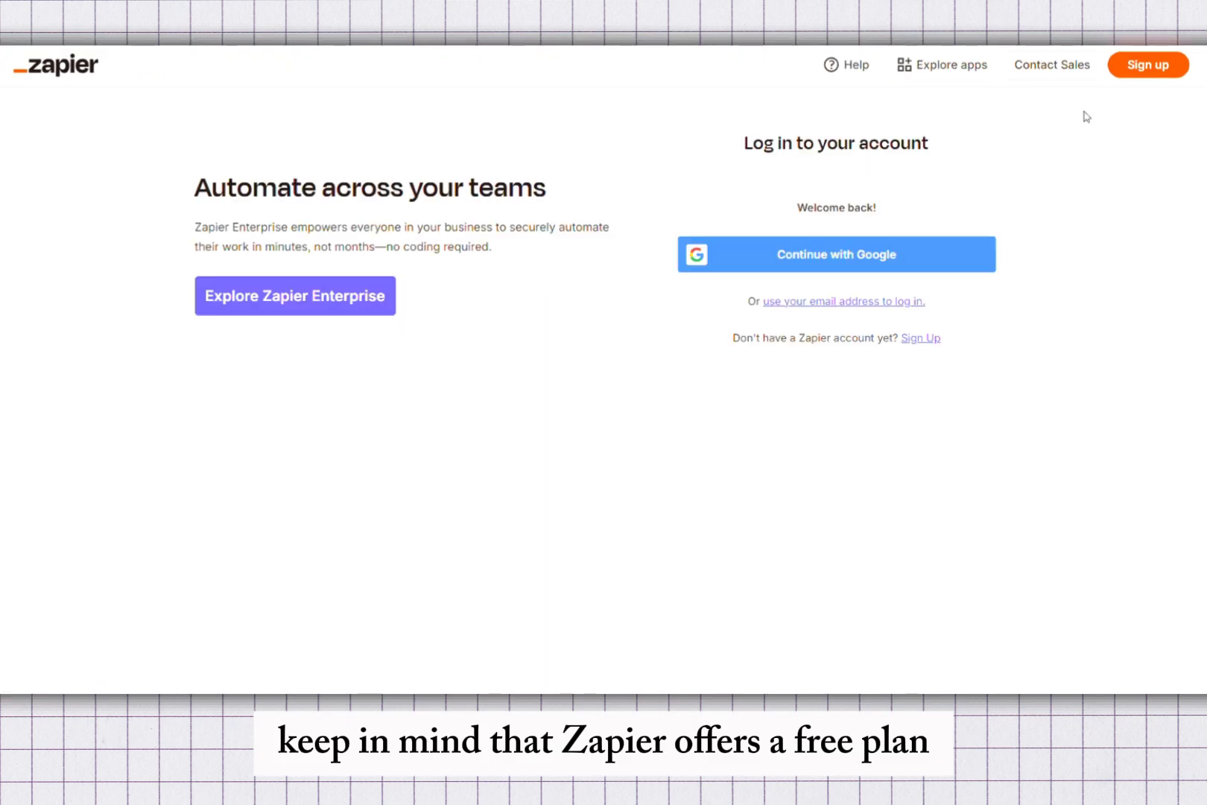
left_click(911, 251)
left_click(759, 433)
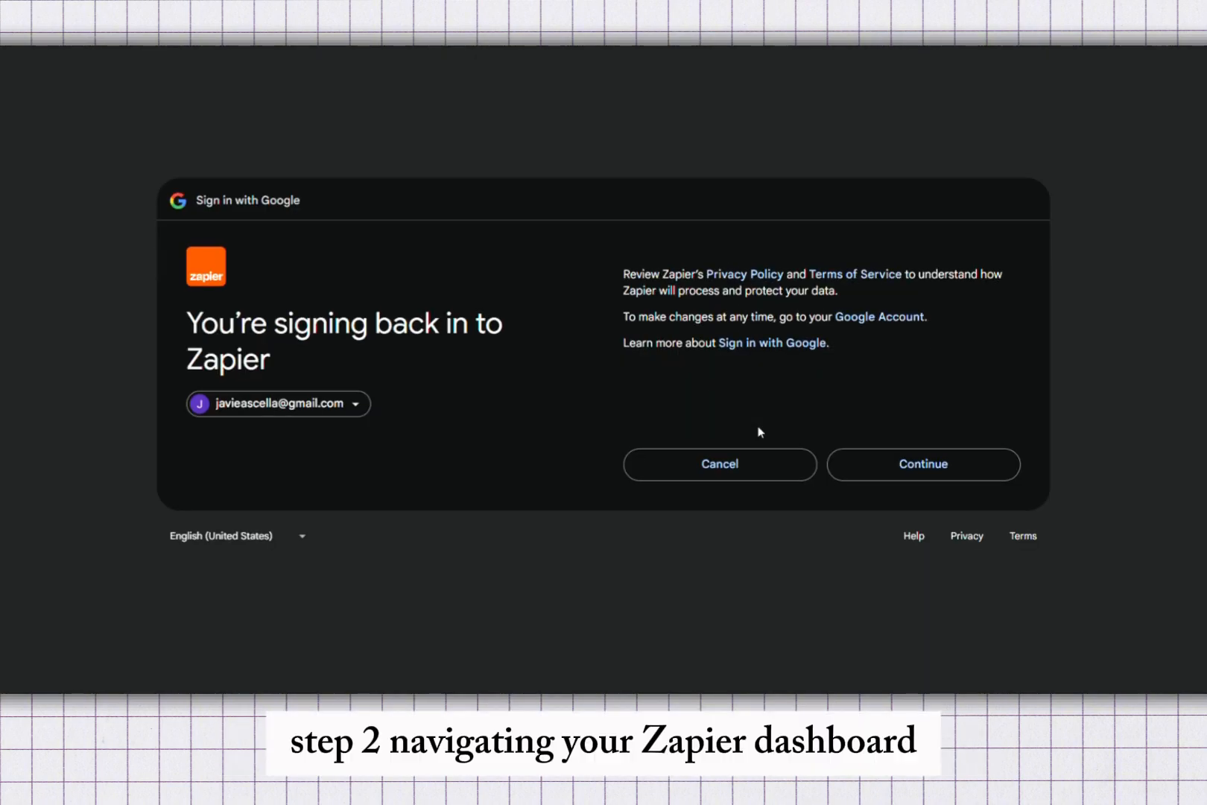
left_click(849, 471)
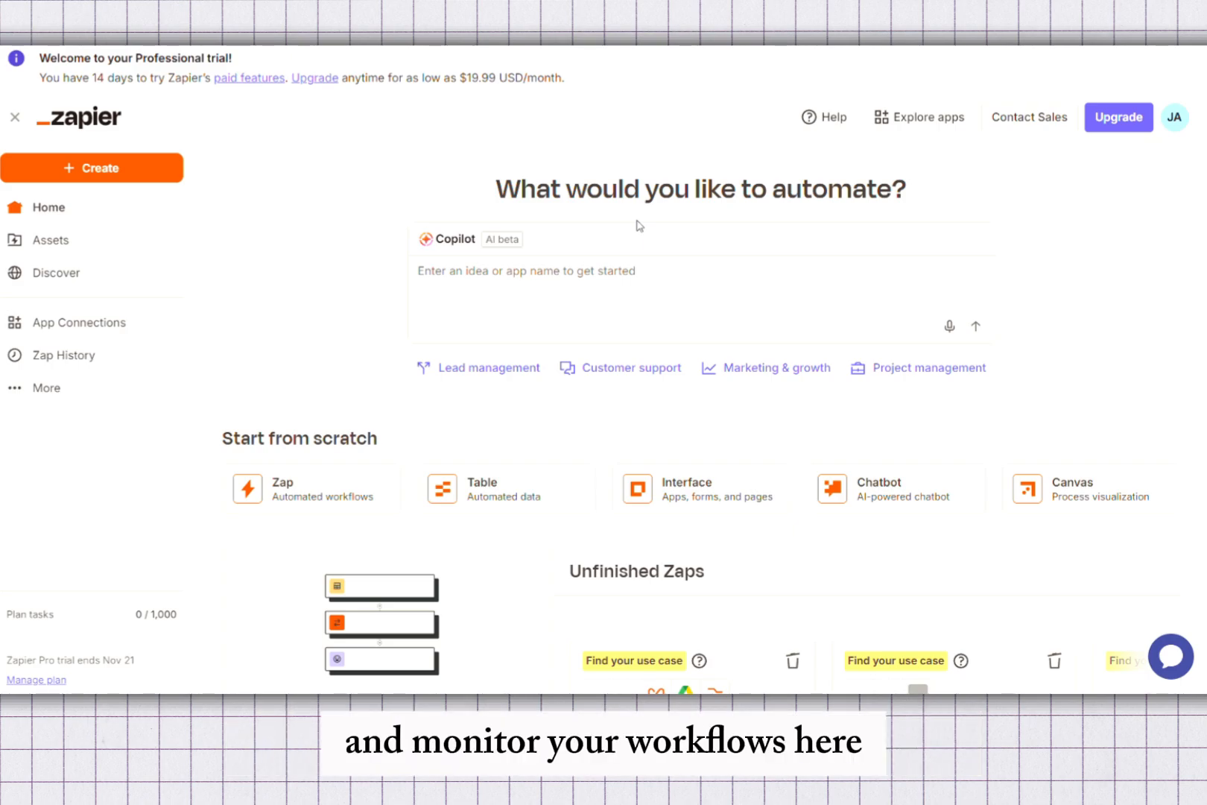
- Create a new Zap from the dashboard
left_click(107, 171)
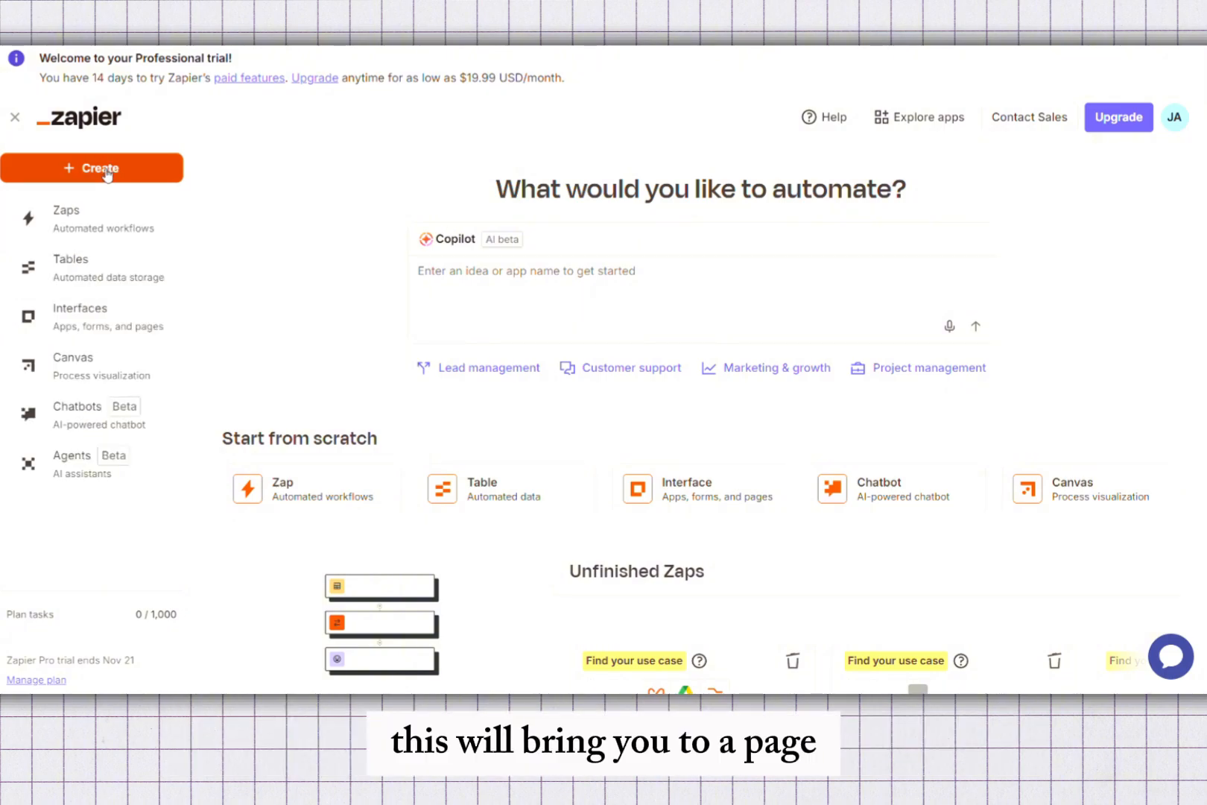
left_click(72, 236)
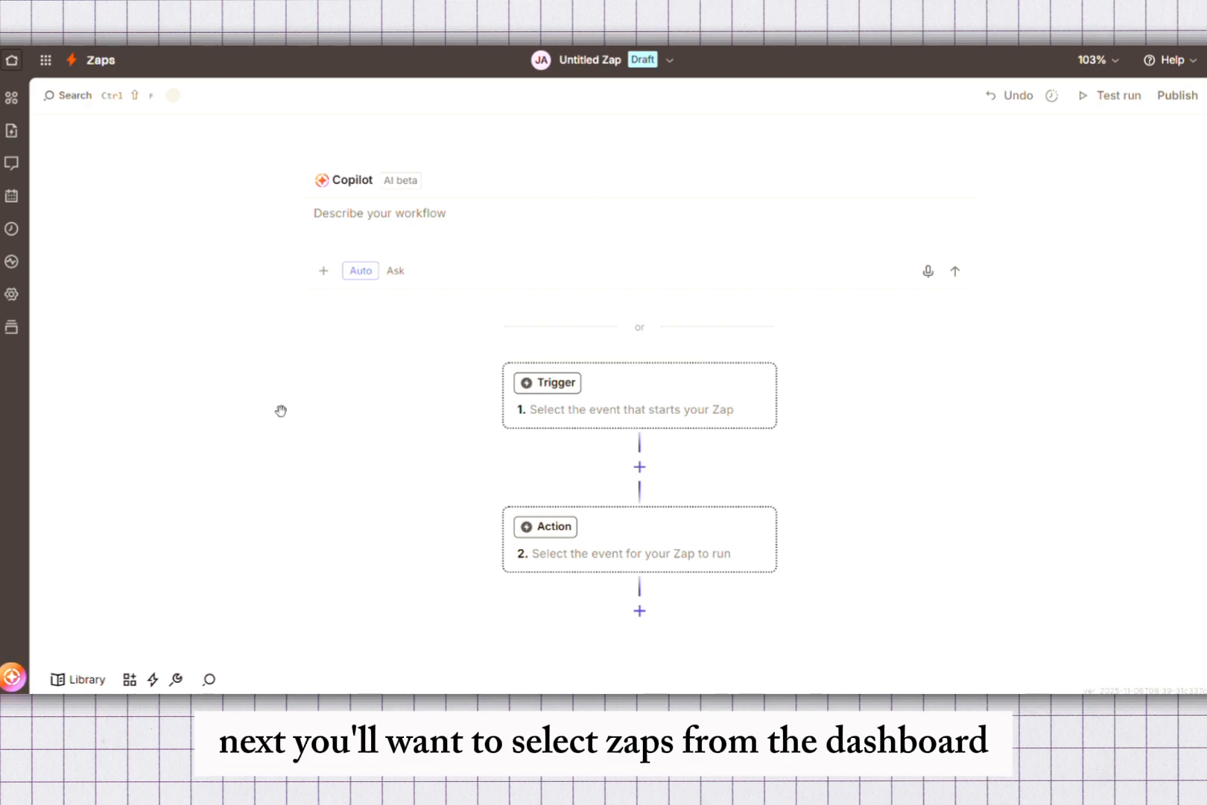
scroll(455, 457, "down", 1)
scroll(455, 457, "up", 1)
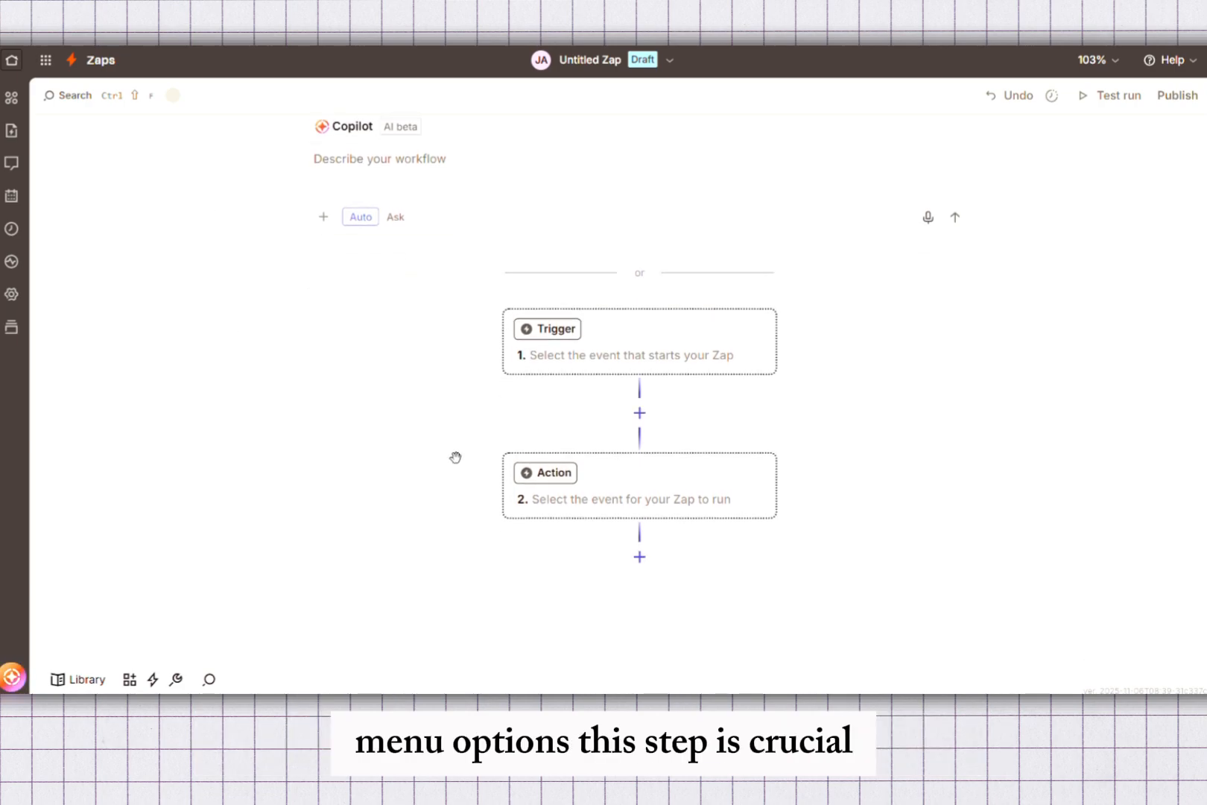
scroll(456, 458, "up", 1)
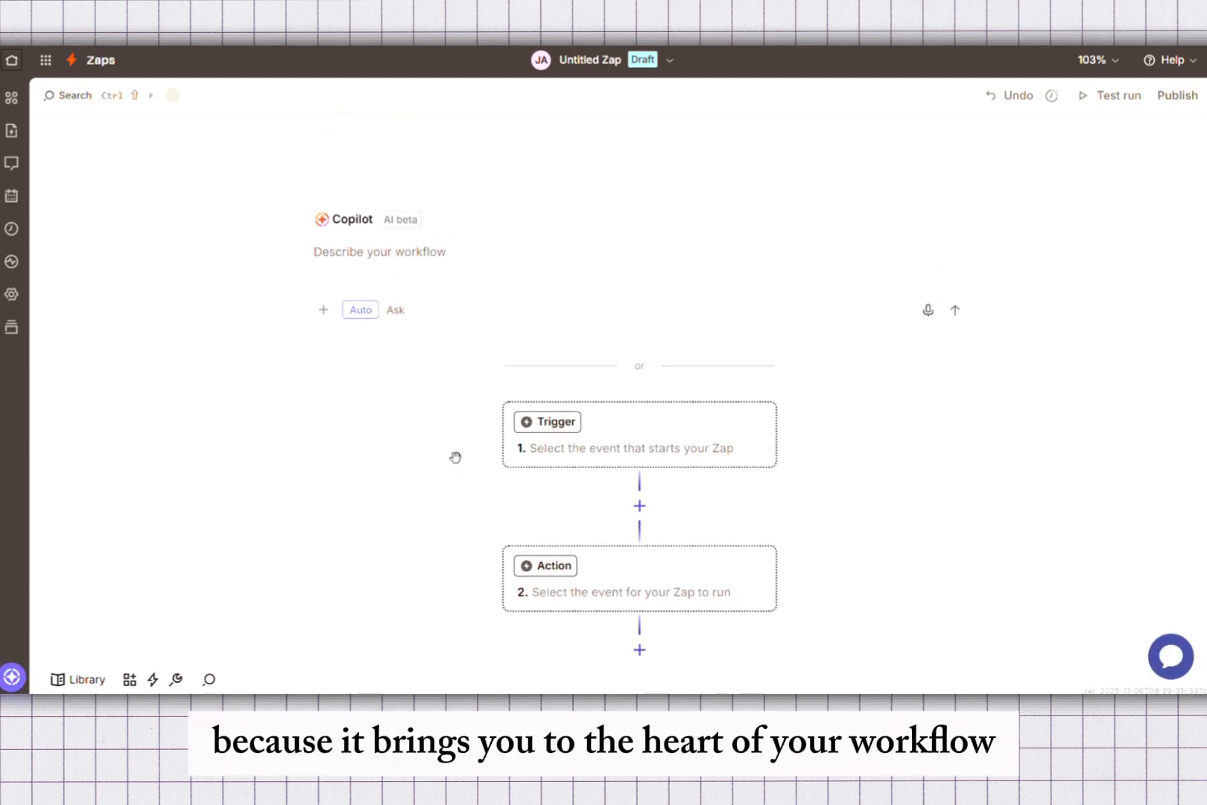
scroll(456, 457, "down", 2)
scroll(455, 457, "up", 4)
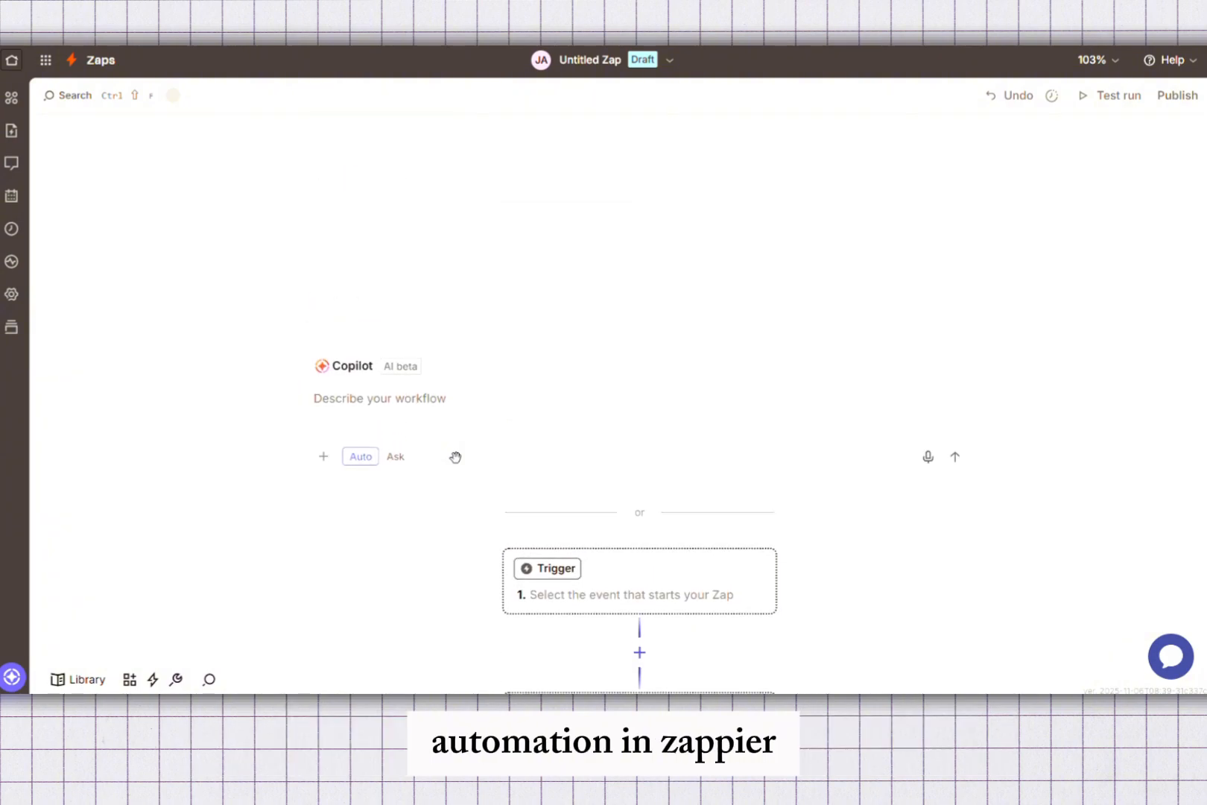
scroll(456, 458, "down", 1)
scroll(455, 457, "down", 2)
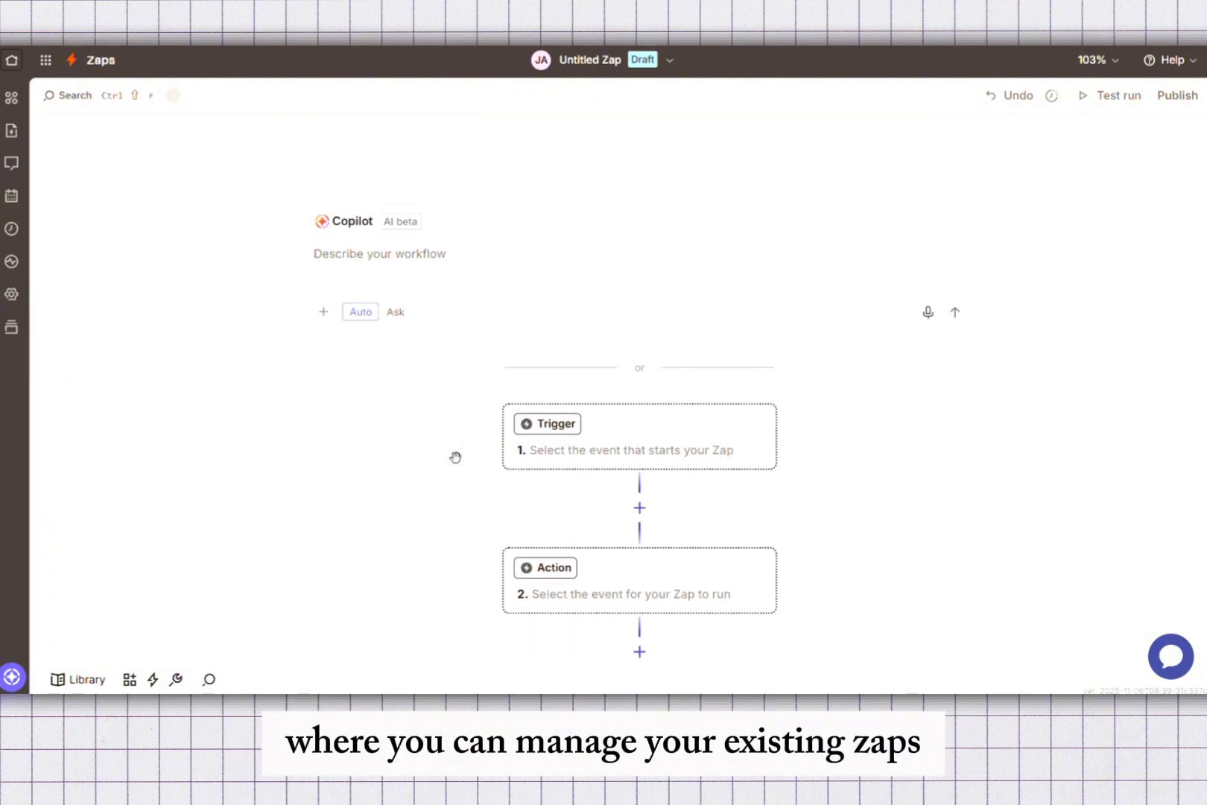
scroll(455, 457, "down", 1)
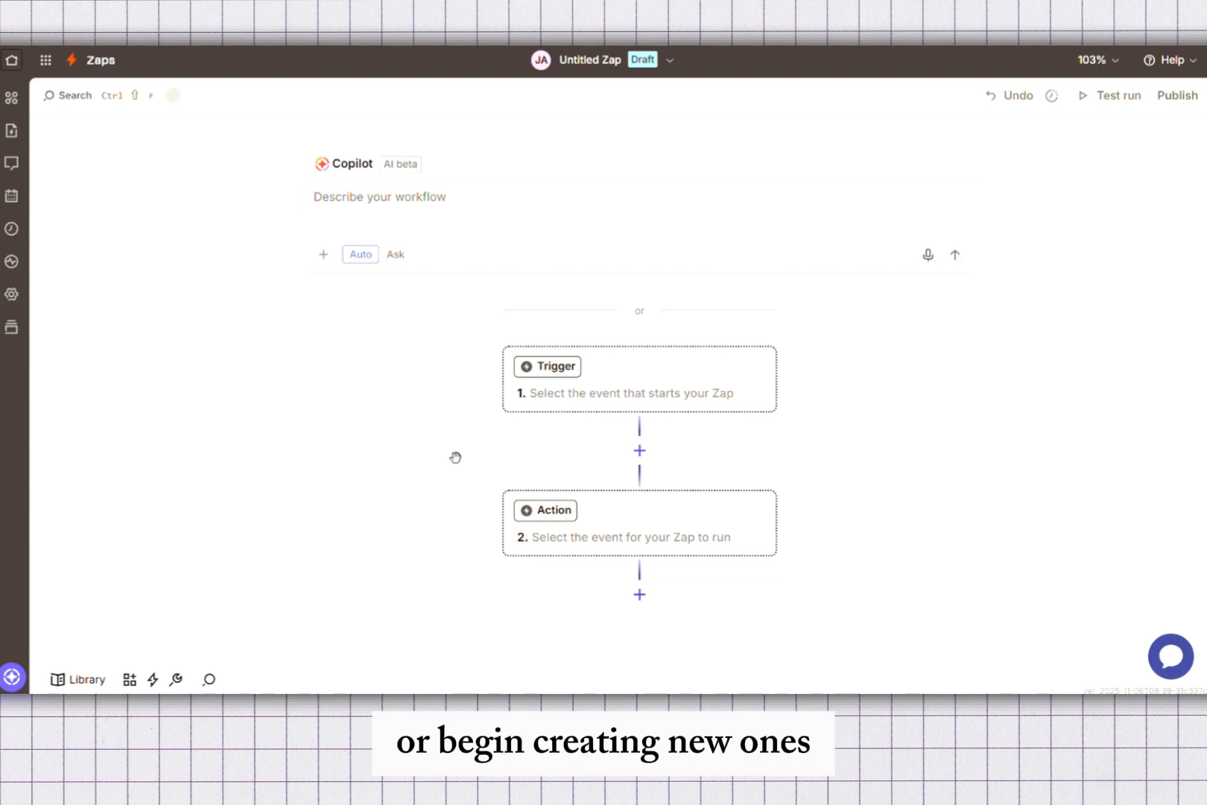
scroll(455, 457, "down", 1)
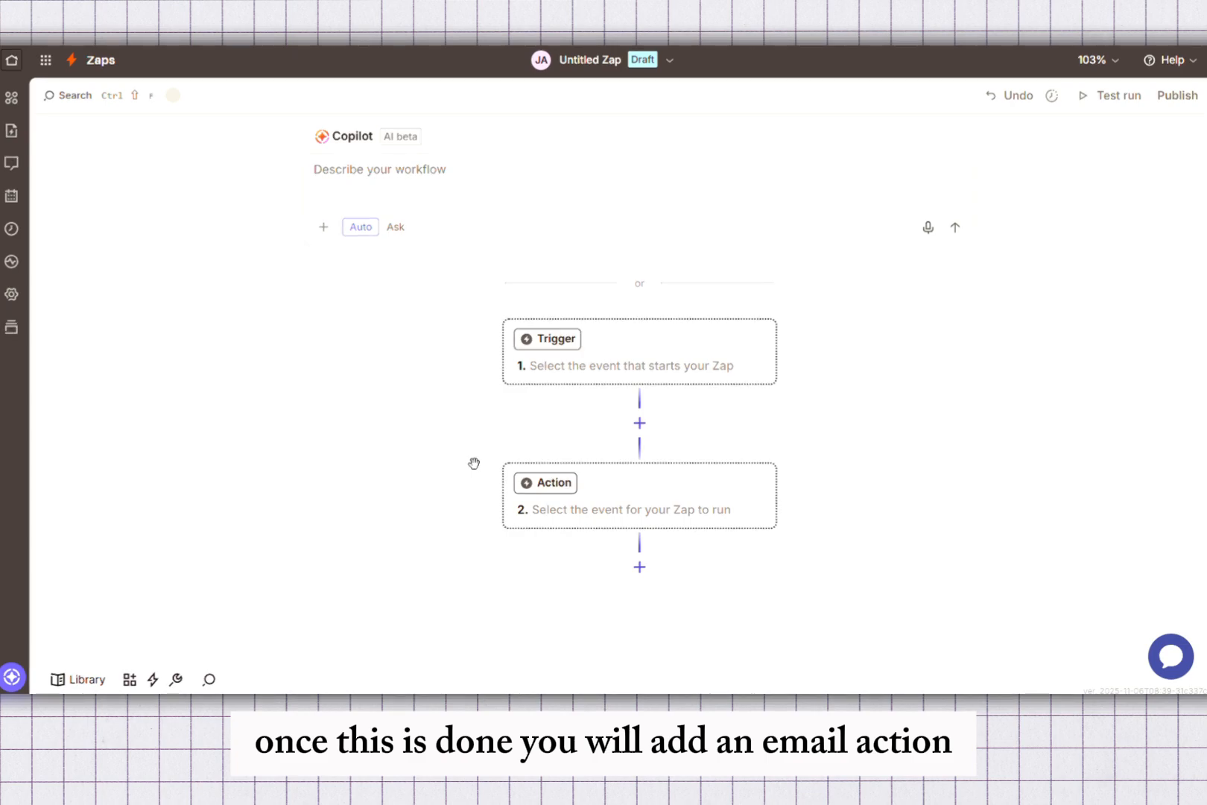
- Add two consecutive Gmail steps to the end of the Zap, after the empty Action step
left_click(634, 569)
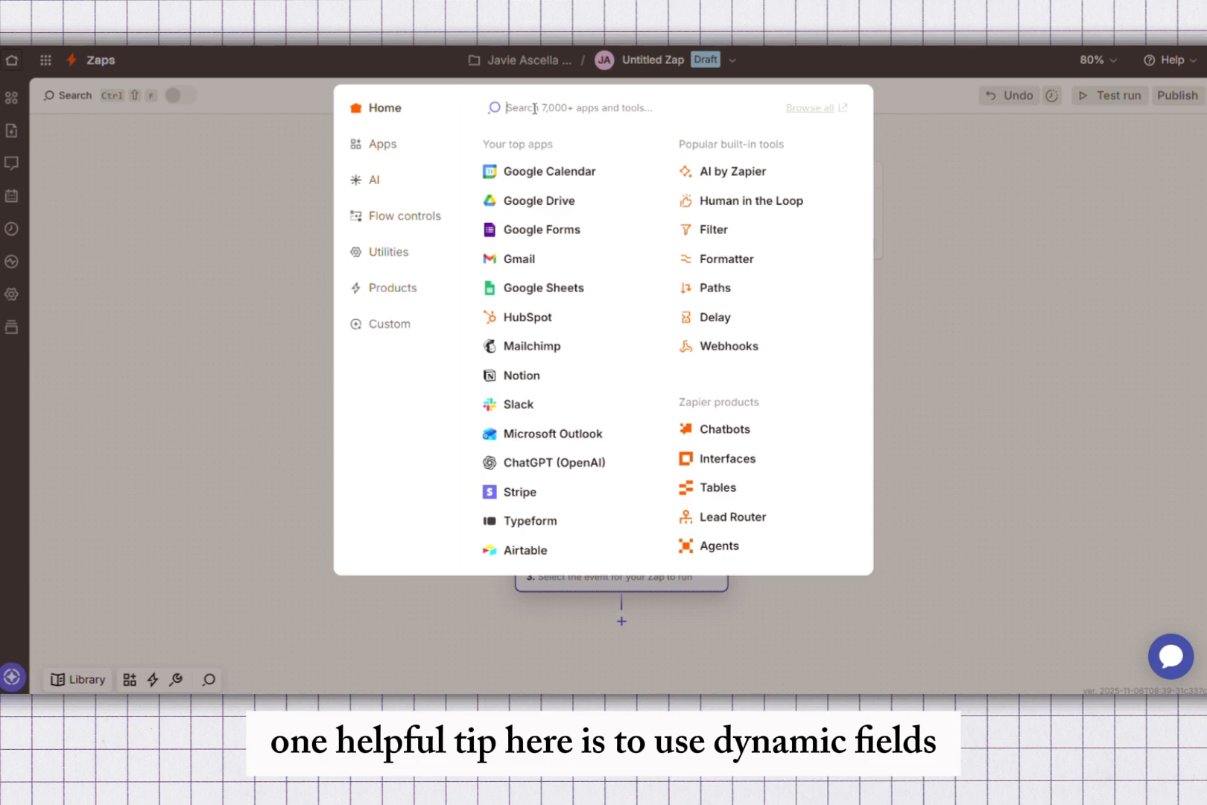
left_click(529, 261)
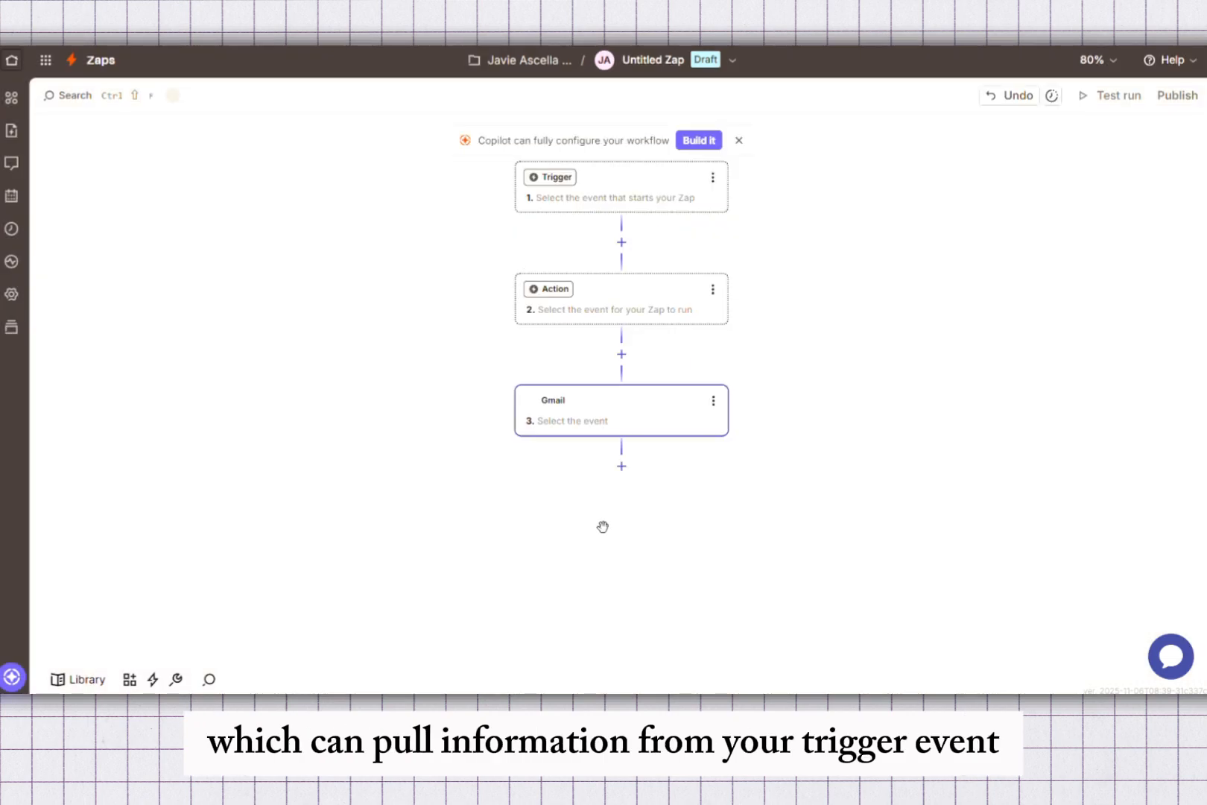
left_click(621, 463)
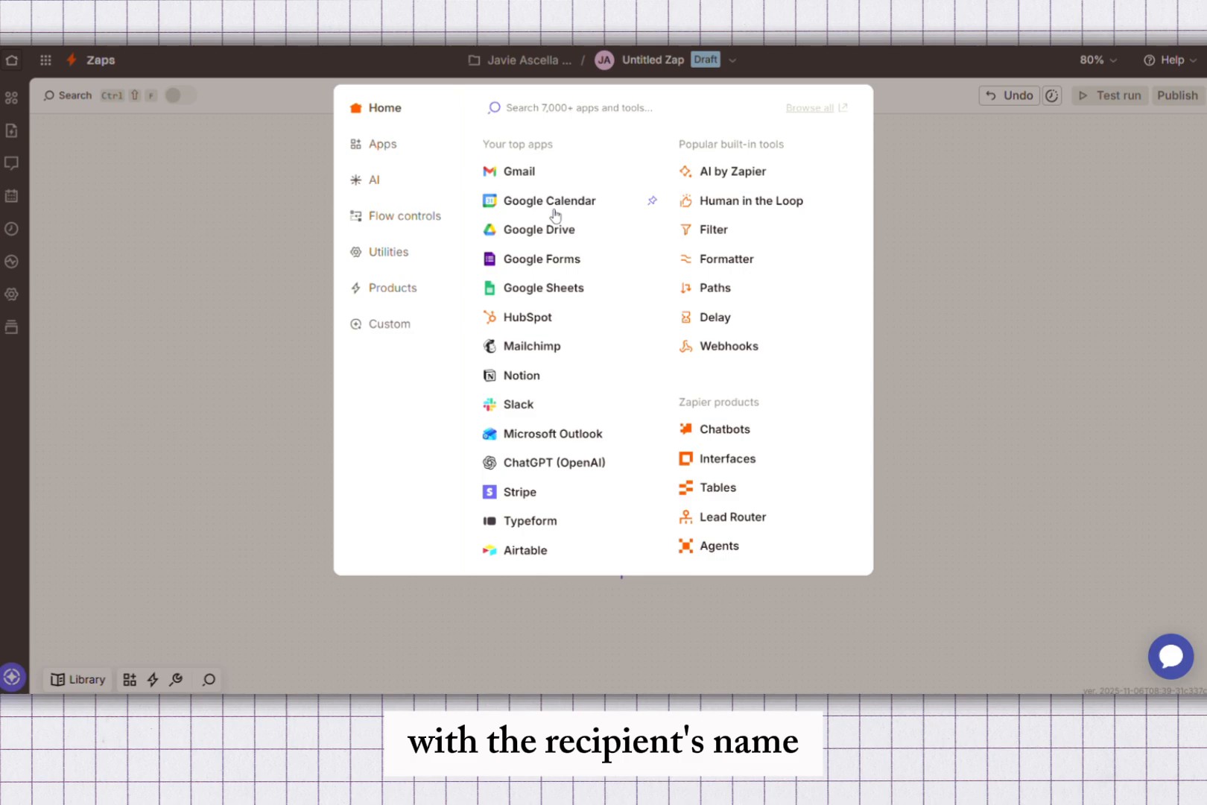
left_click(539, 173)
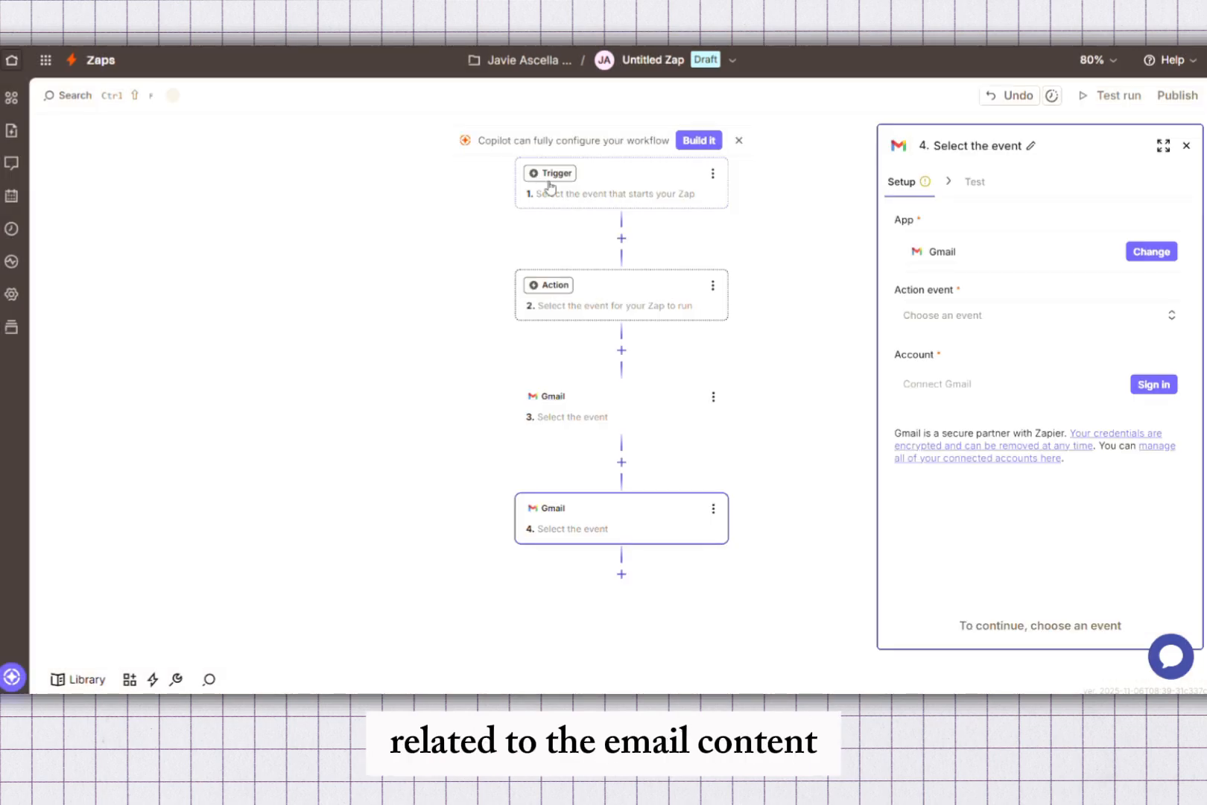
- Set the action event of the fourth step, Gmail, to Send Email
scroll(599, 432, "down", 3)
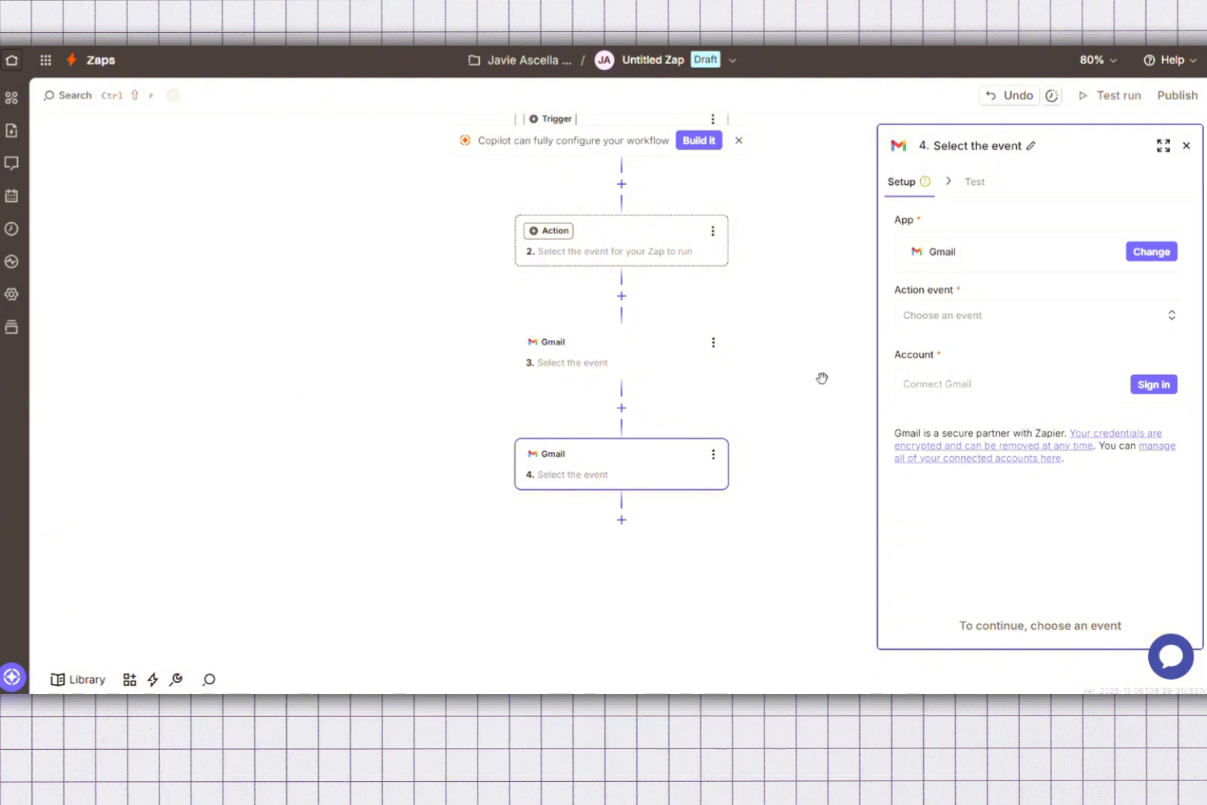
left_click(986, 325)
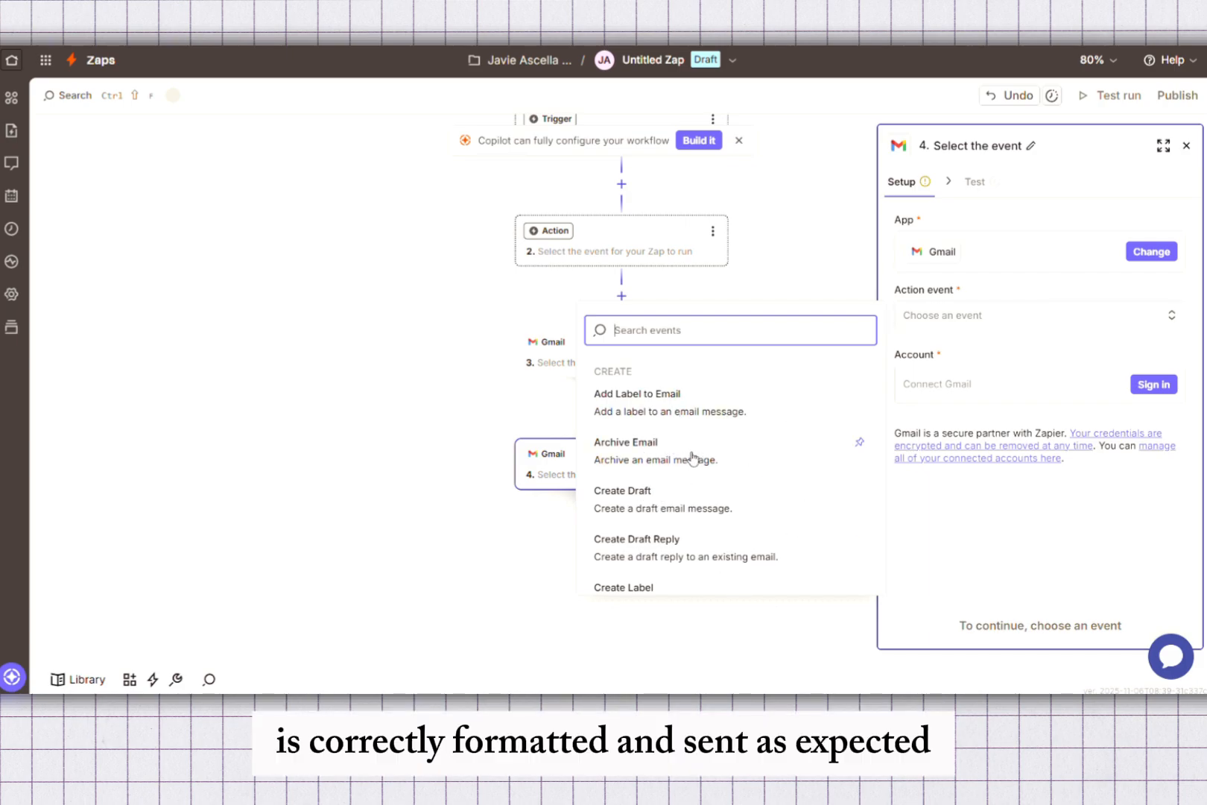
scroll(692, 458, "down", 5)
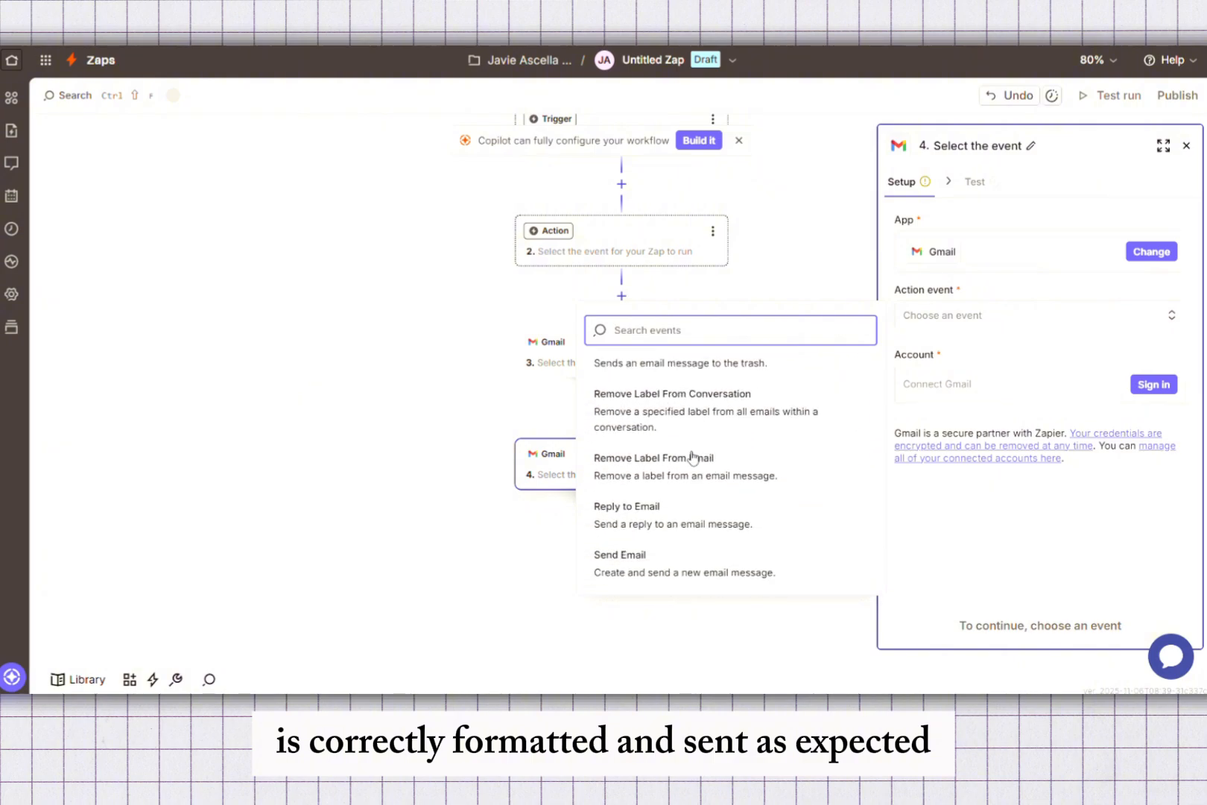
scroll(693, 457, "down", 4)
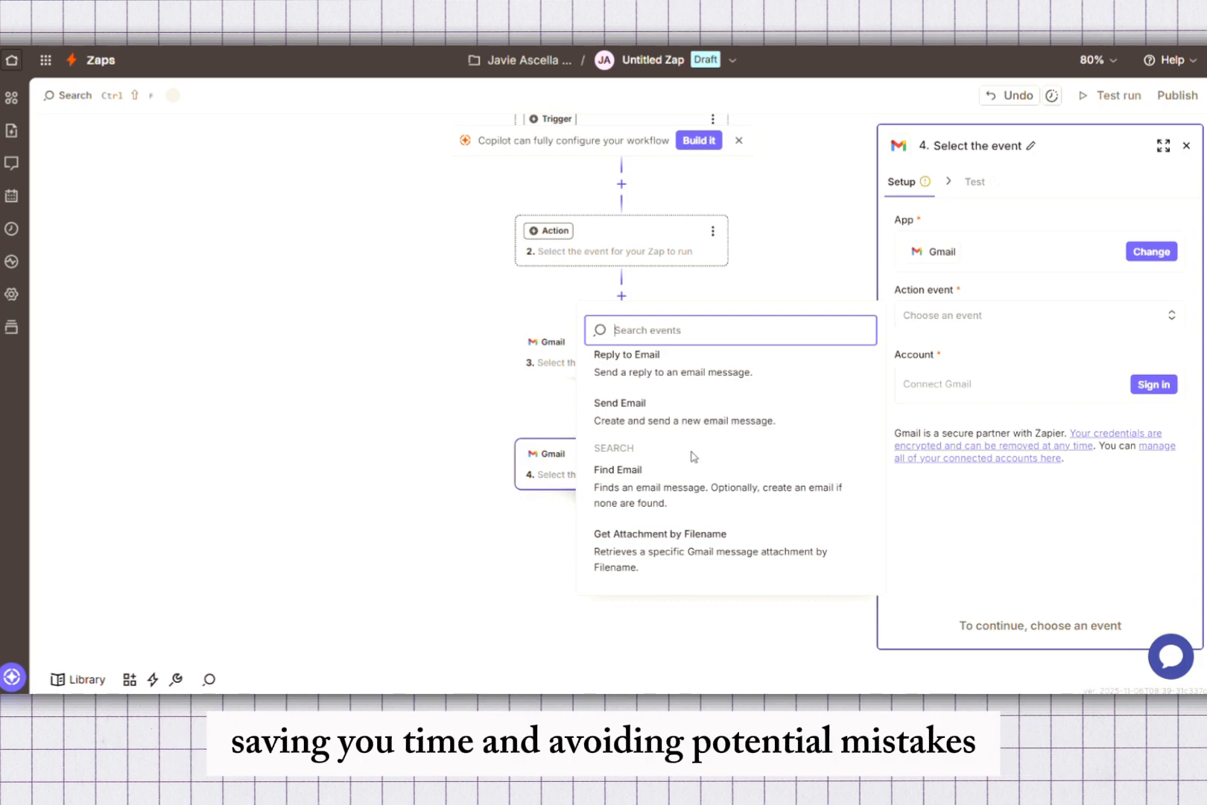
scroll(693, 456, "up", 8)
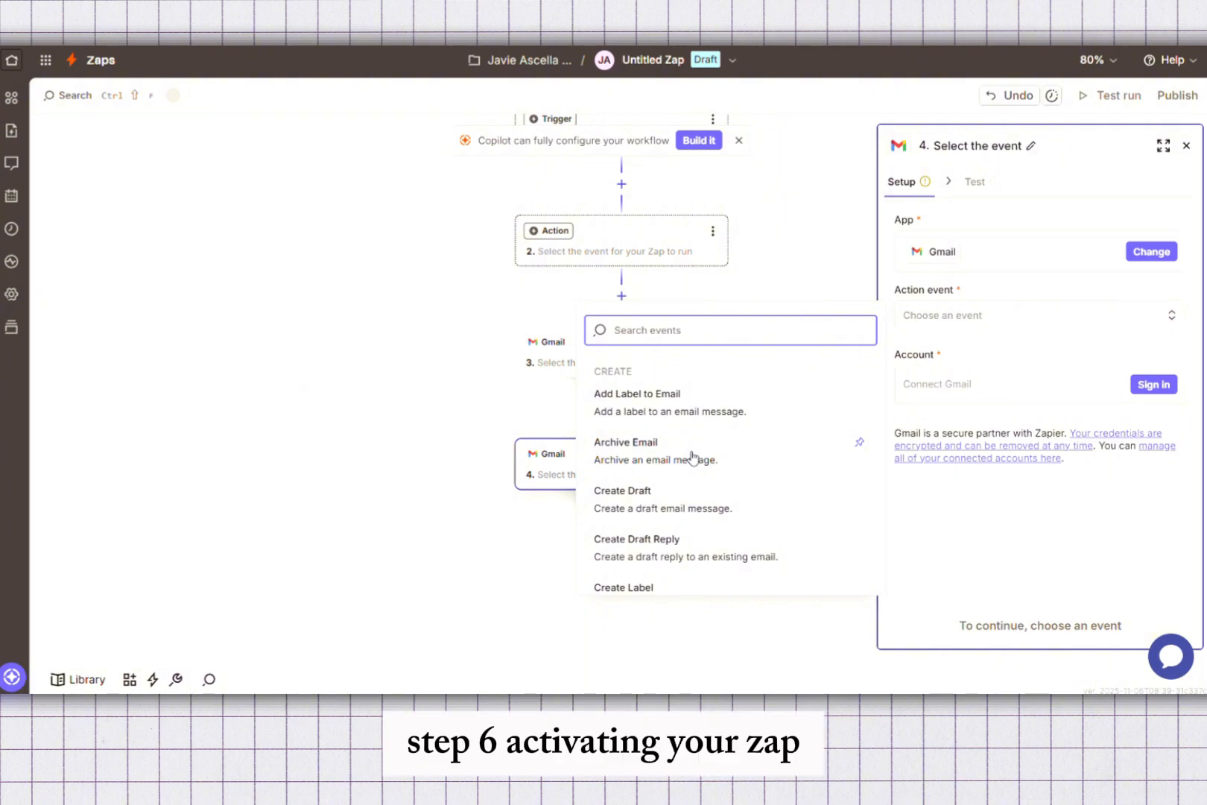
scroll(693, 457, "down", 6)
scroll(693, 457, "up", 1)
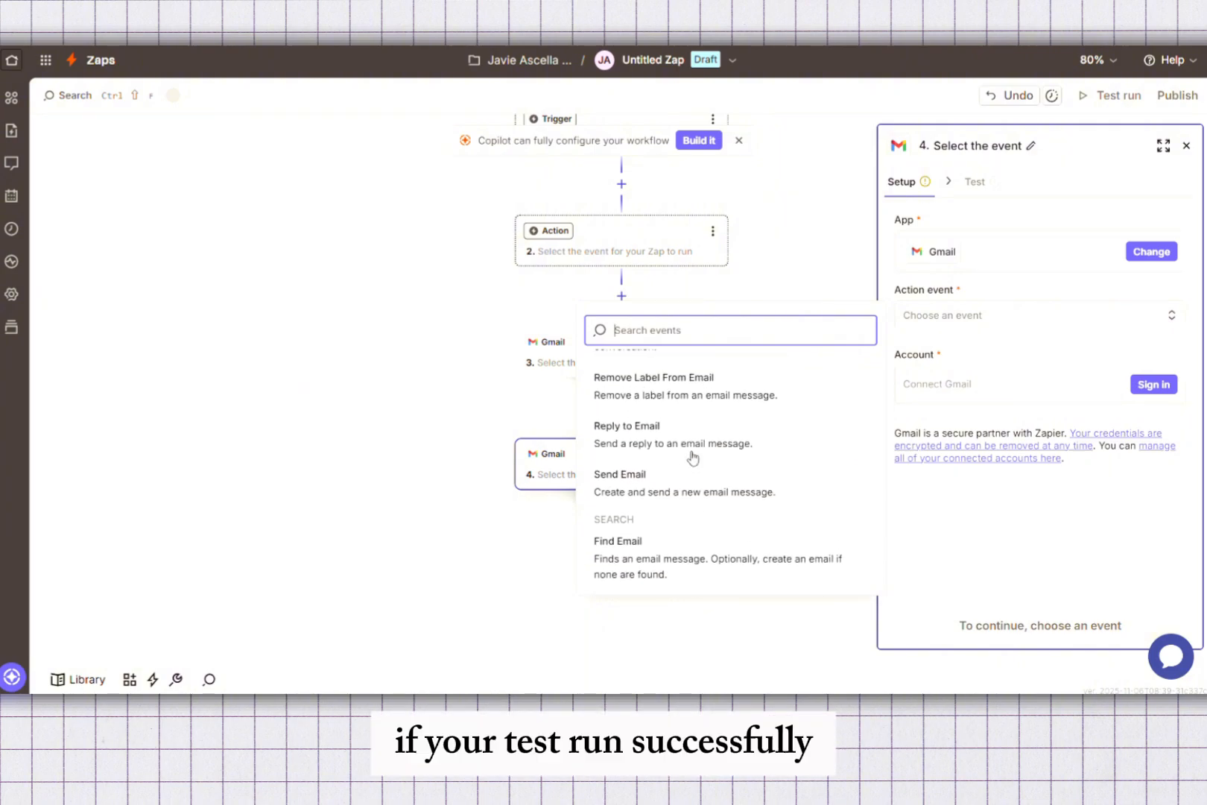
left_click(655, 491)
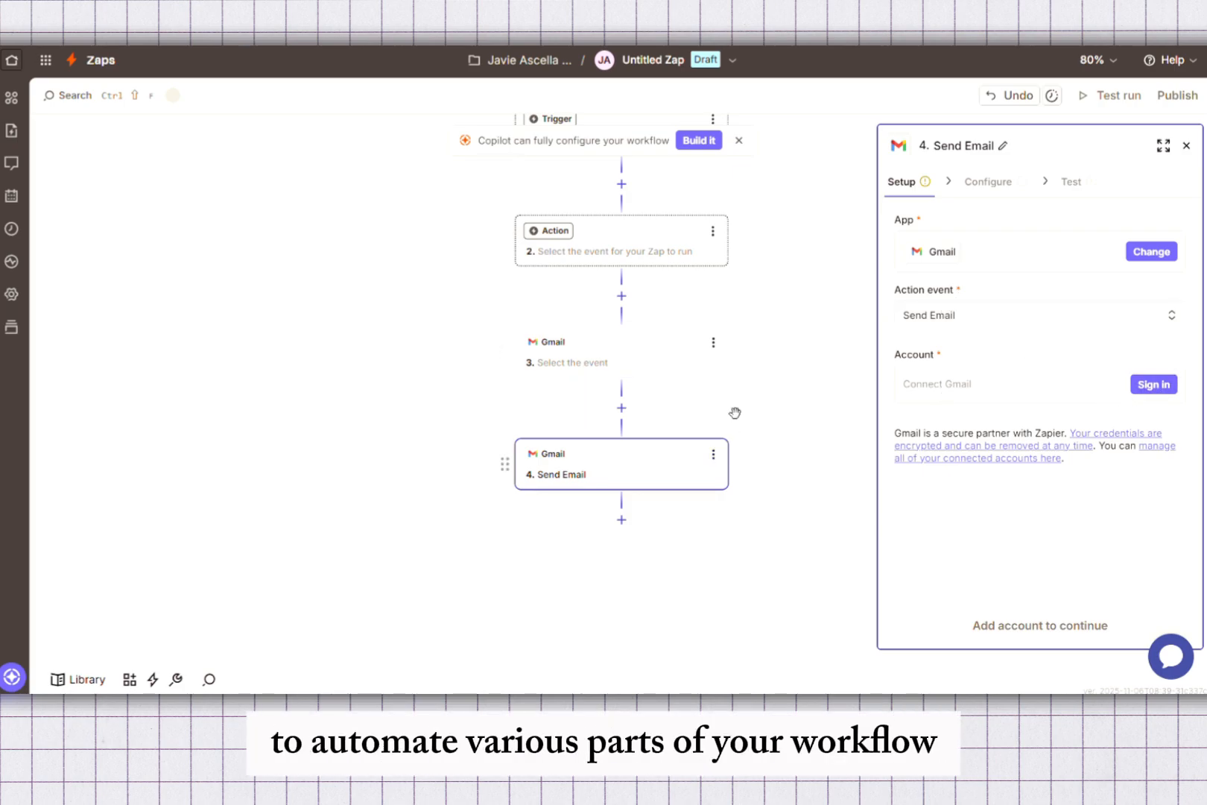
- Delete the third step, the Gmail step without an event, and confirm the deletion
left_click(712, 345)
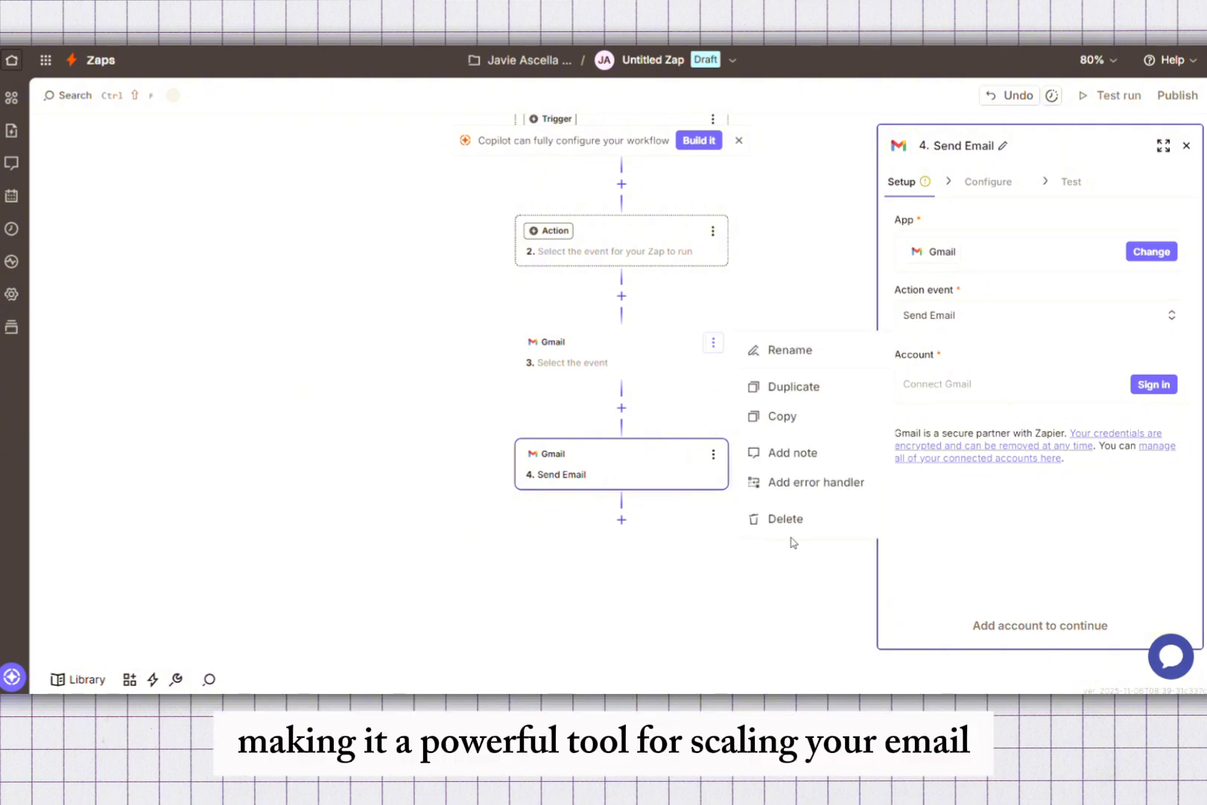
left_click(809, 524)
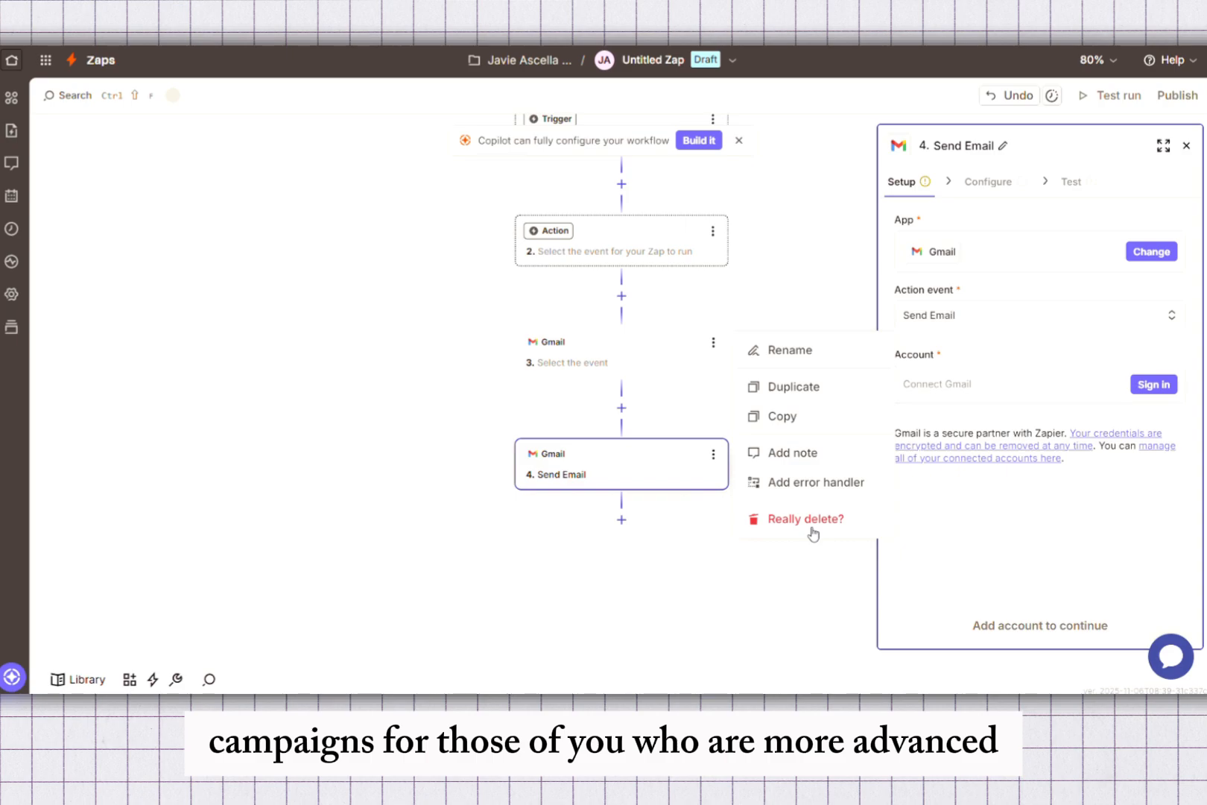
left_click(812, 531)
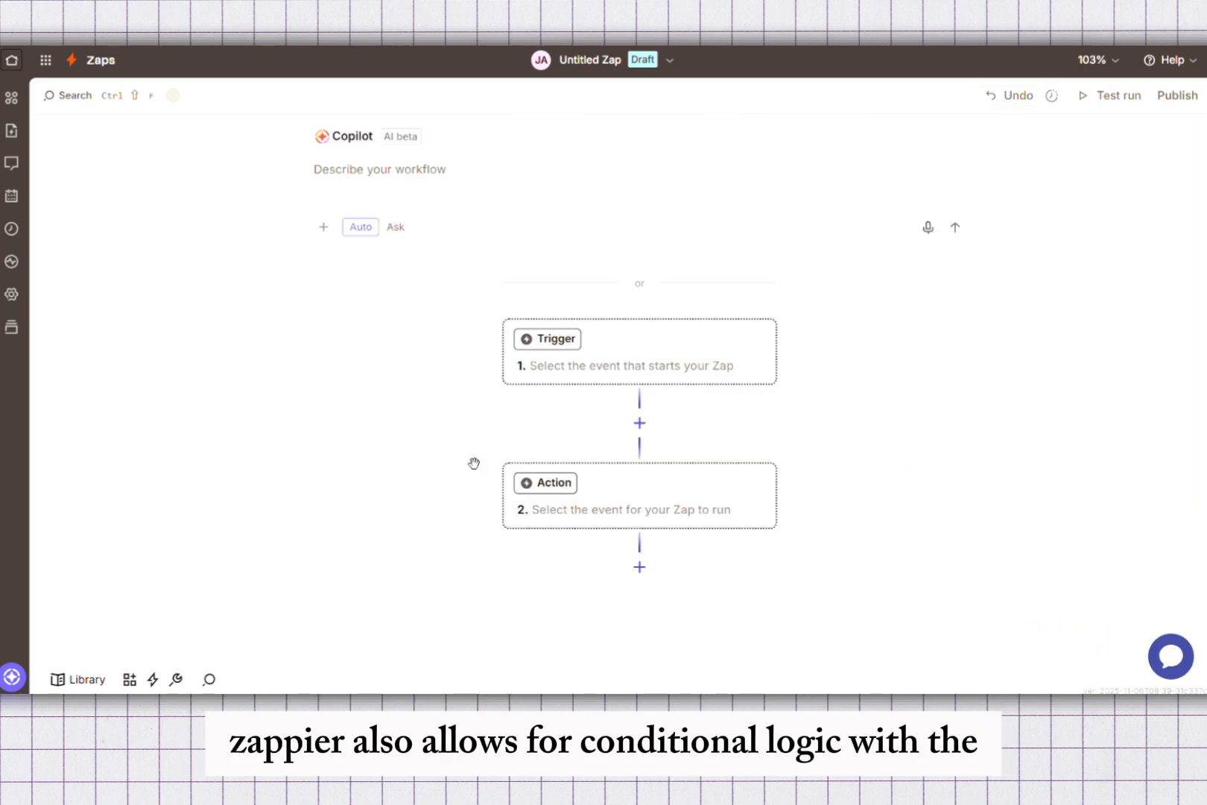
- Append a Gmail step after the empty Action step, and a second Gmail step below it
left_click(639, 567)
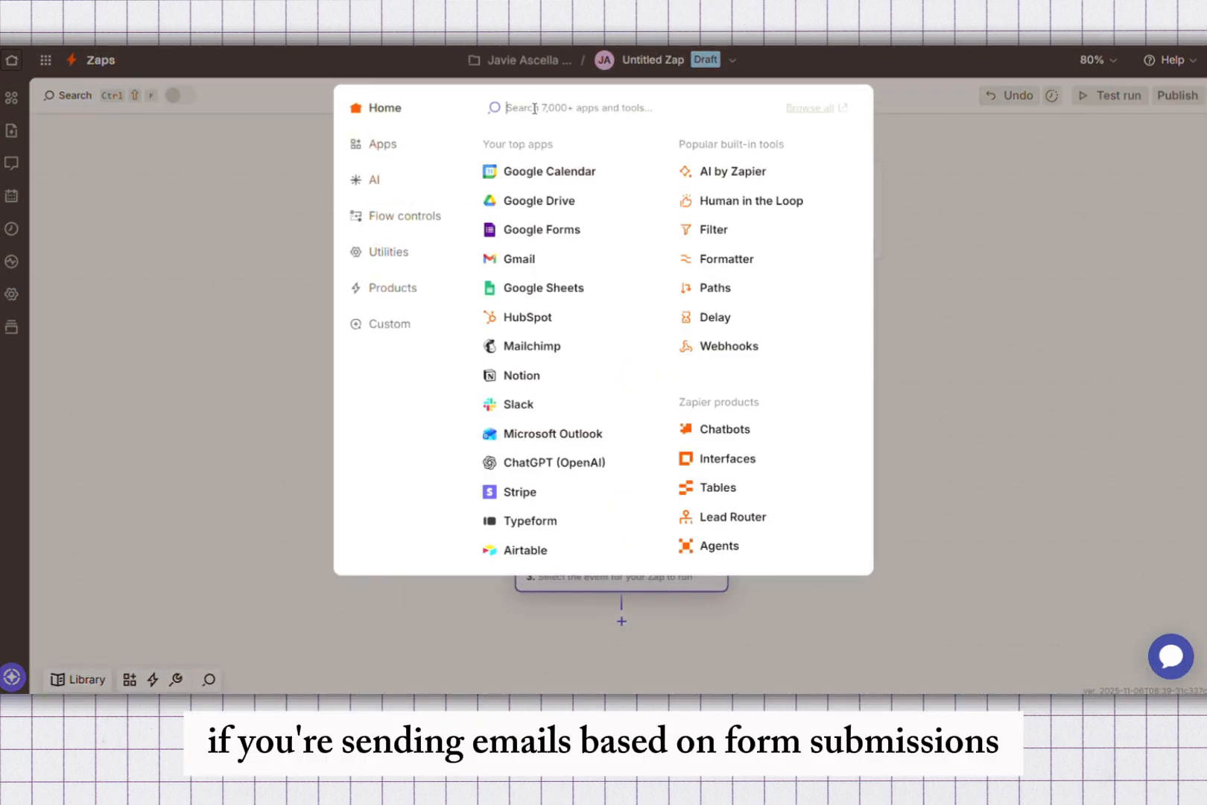
left_click(529, 260)
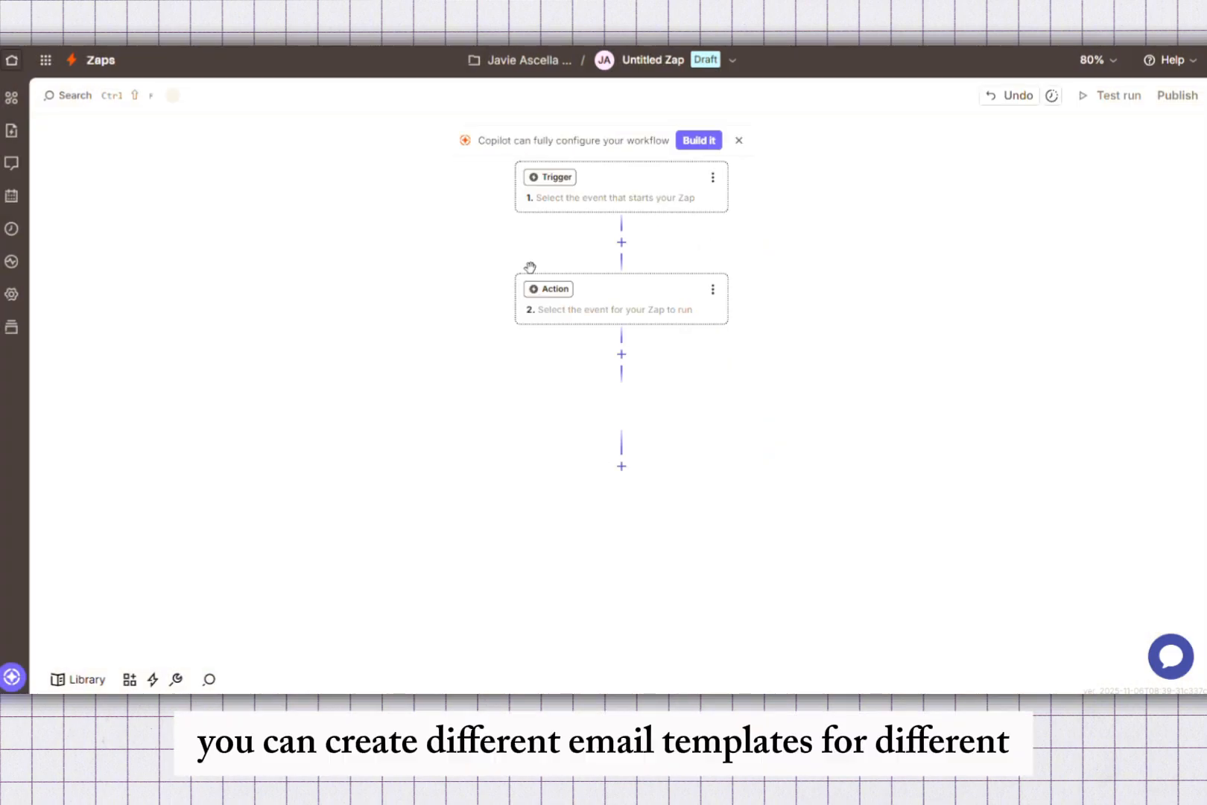
left_click(621, 462)
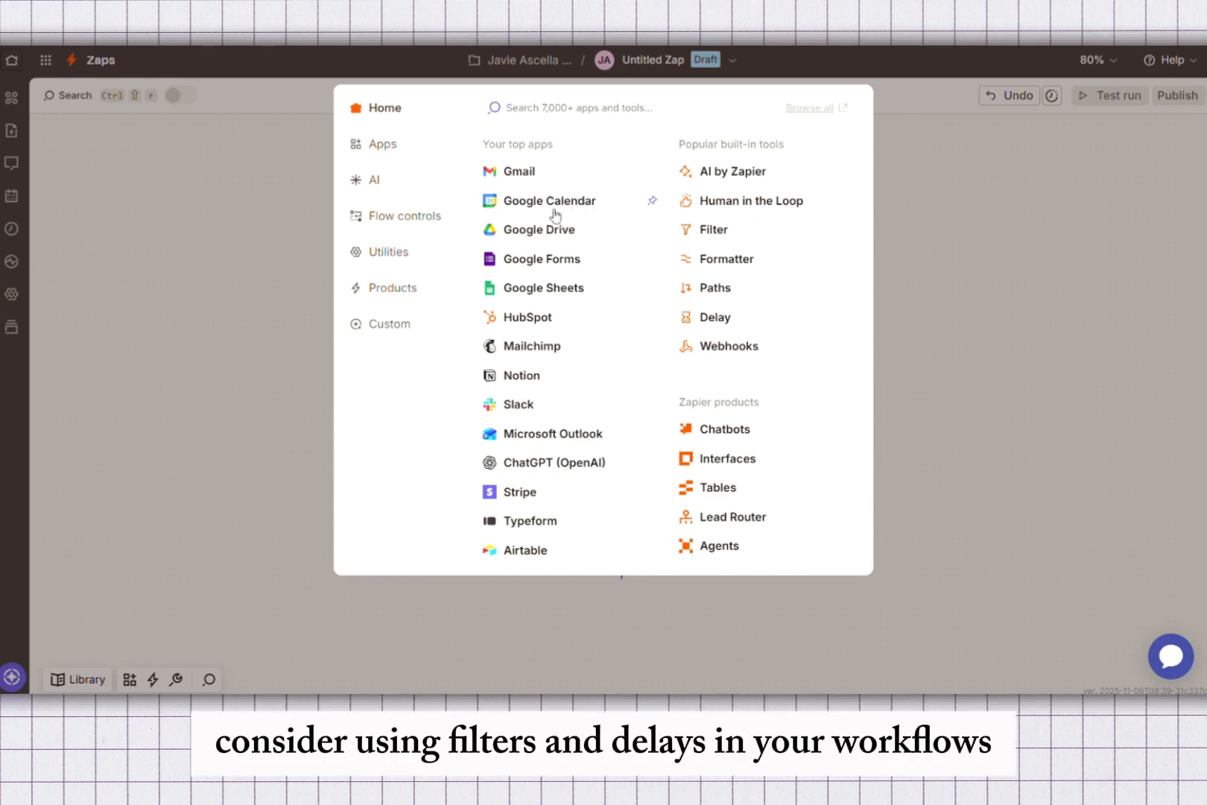
left_click(537, 175)
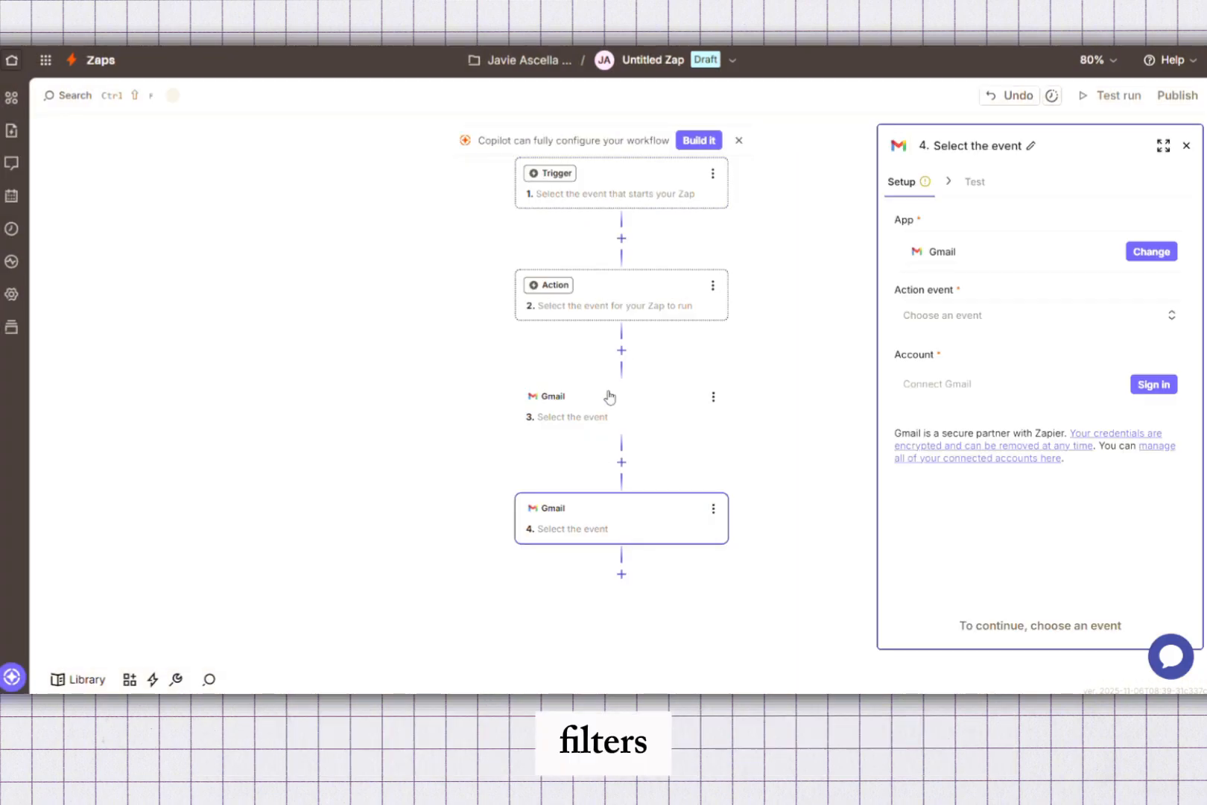
- Choose Send Email as the action event for the last Gmail step of the Zap
scroll(605, 433, "down", 2)
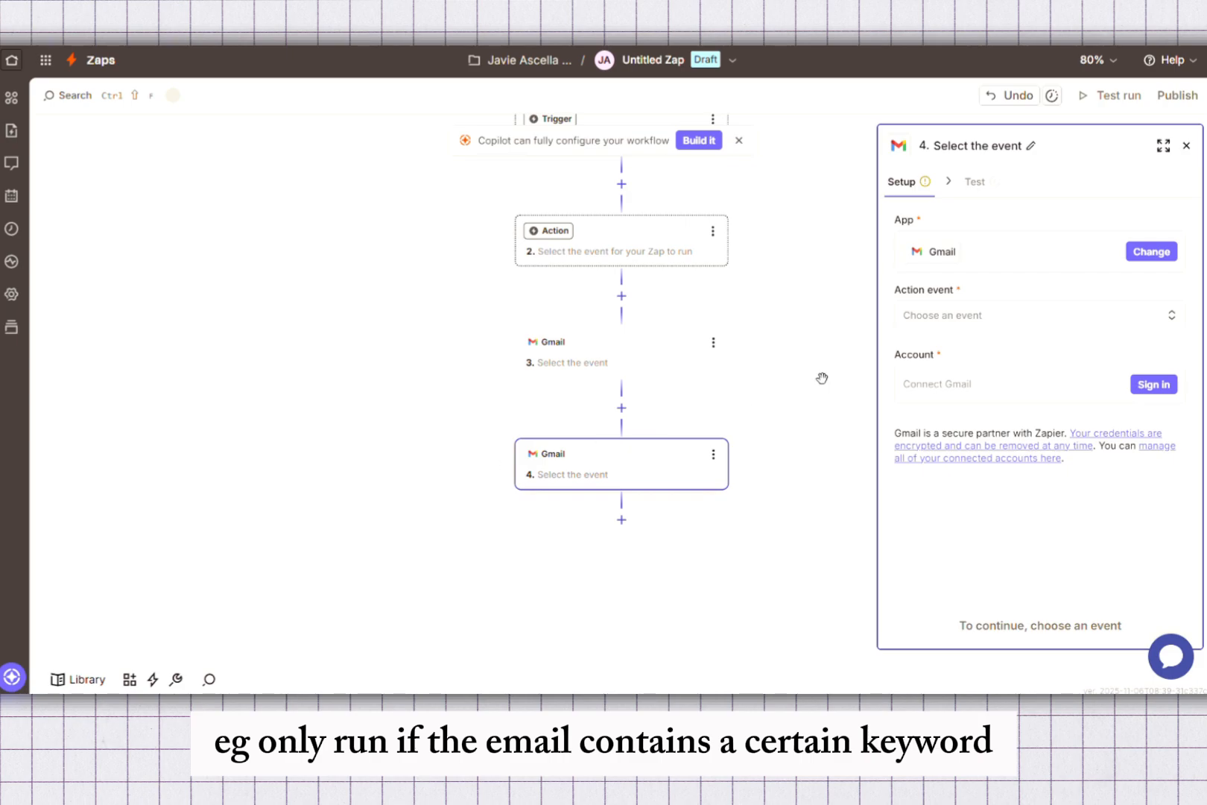
left_click(984, 330)
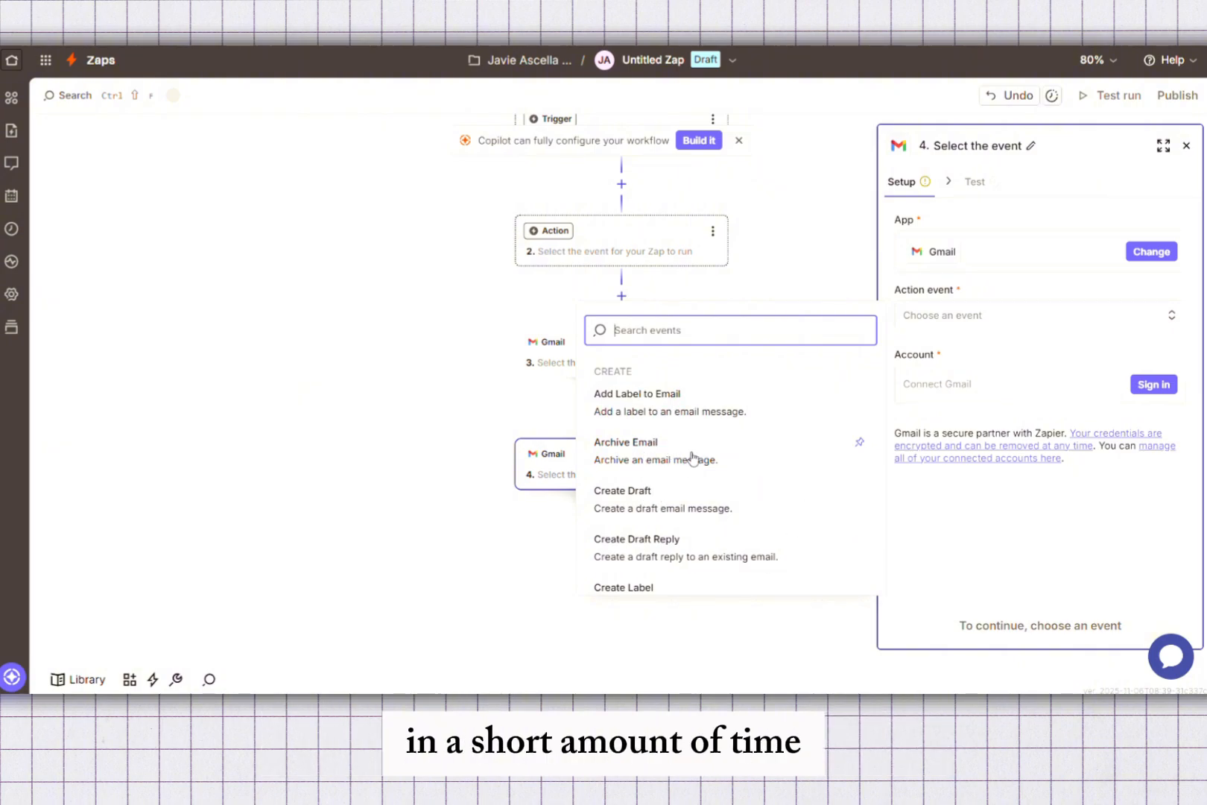
scroll(692, 457, "down", 6)
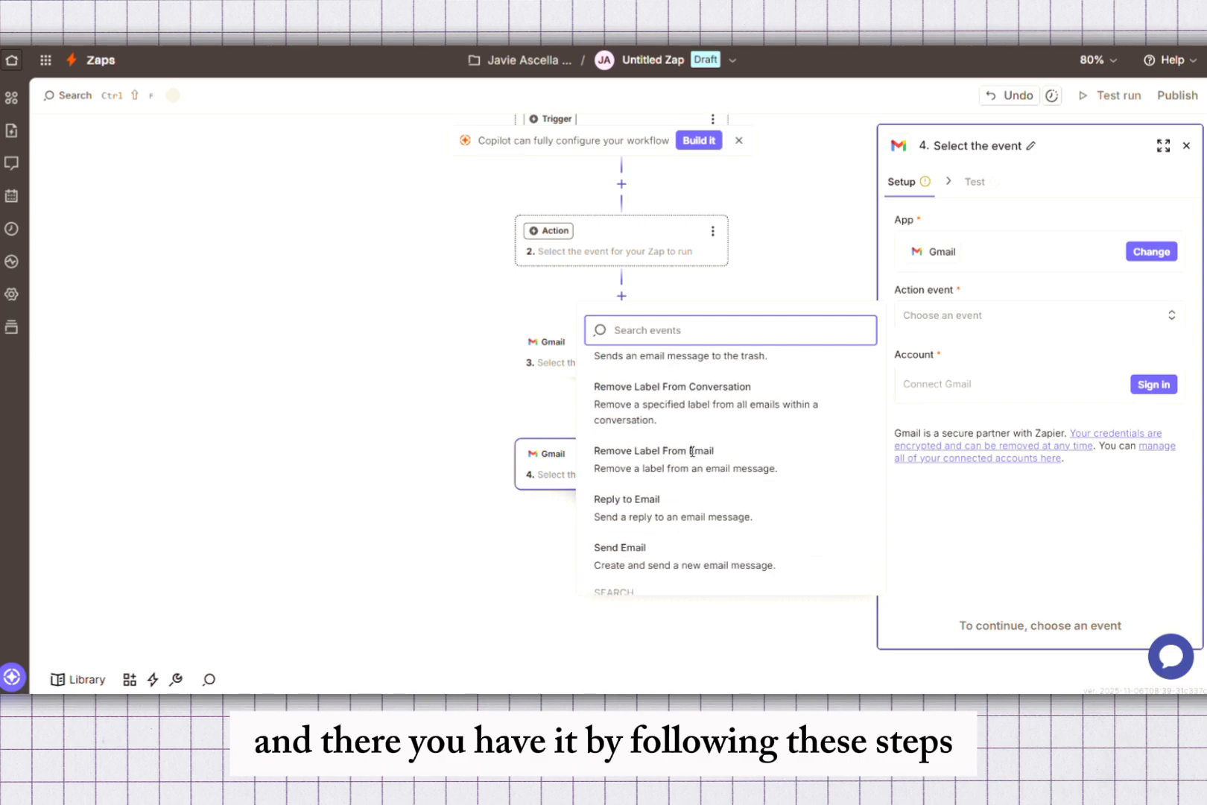
scroll(693, 457, "down", 2)
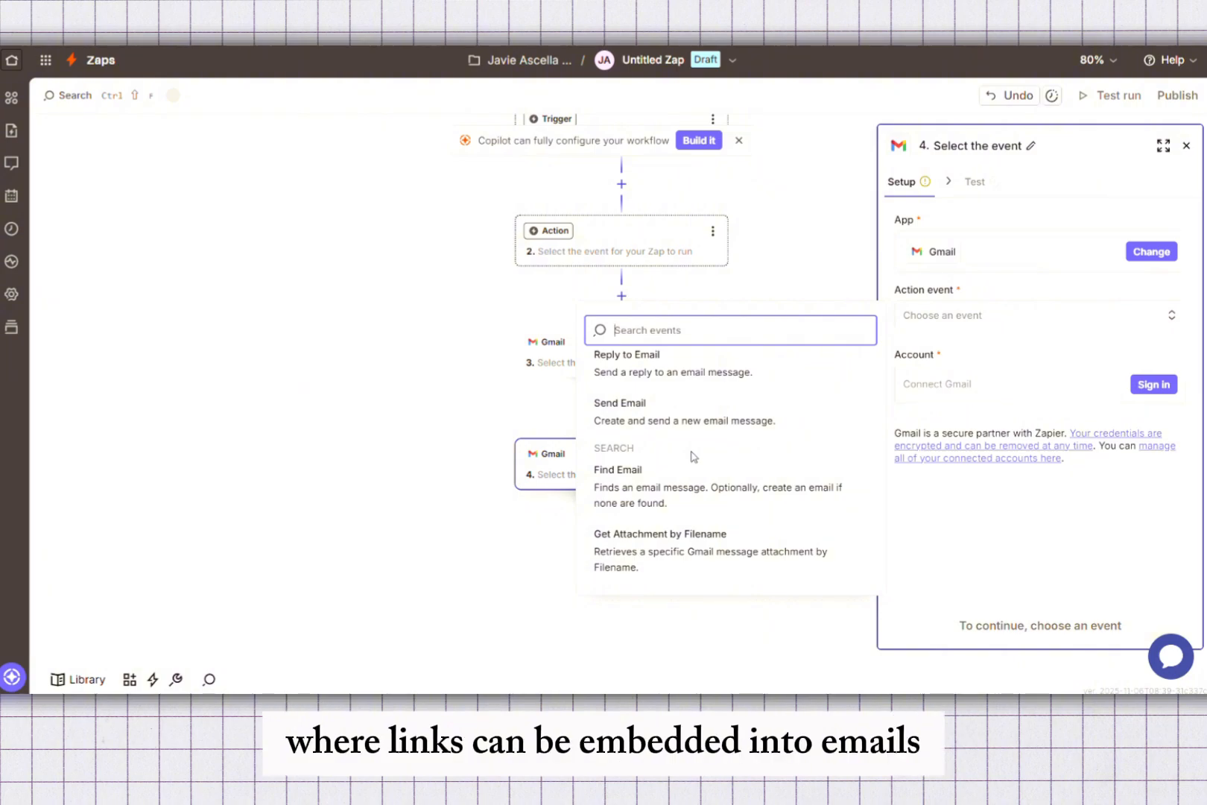
scroll(692, 456, "up", 6)
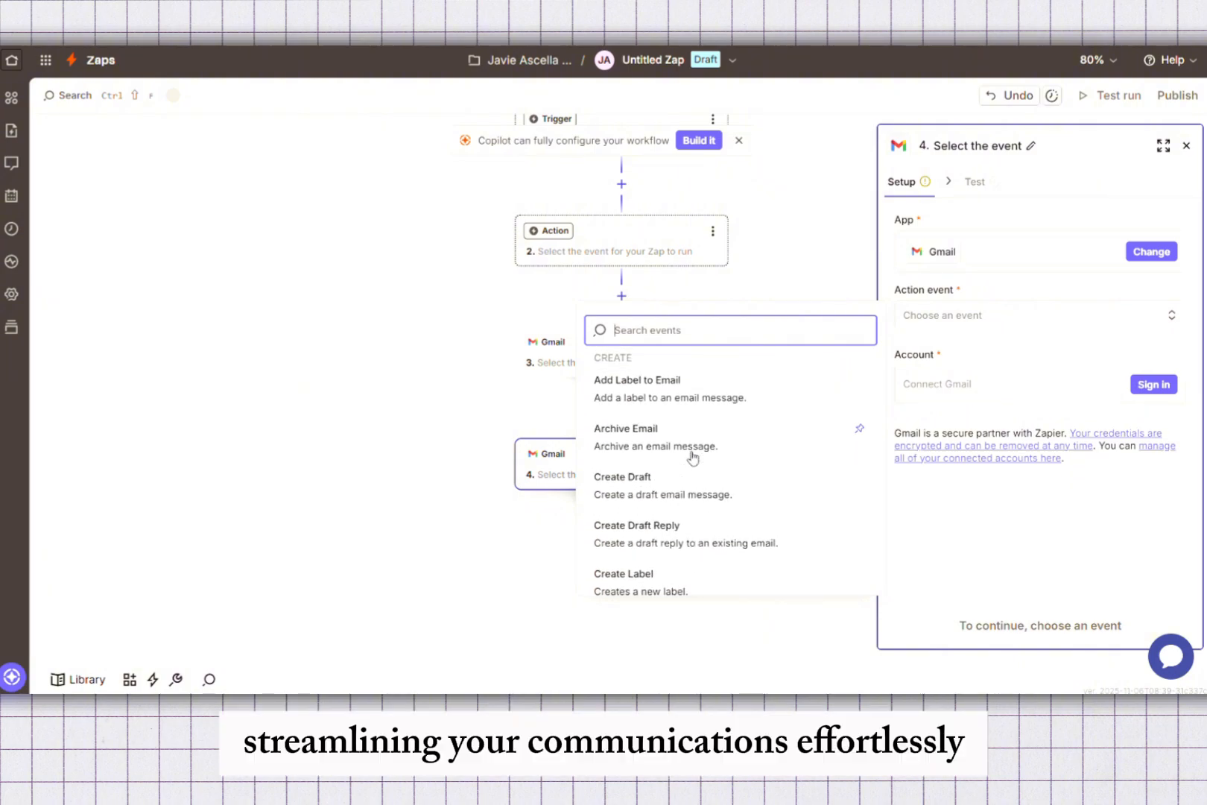
scroll(693, 457, "down", 6)
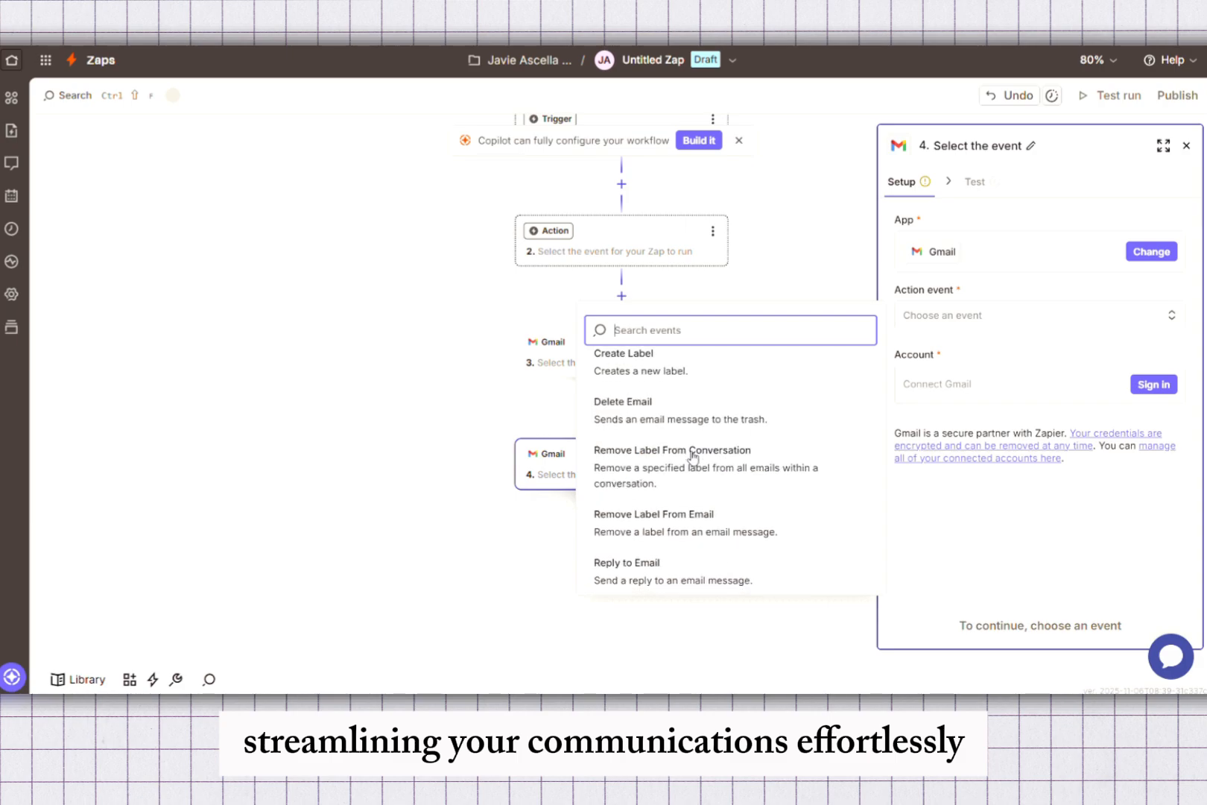
scroll(693, 457, "up", 1)
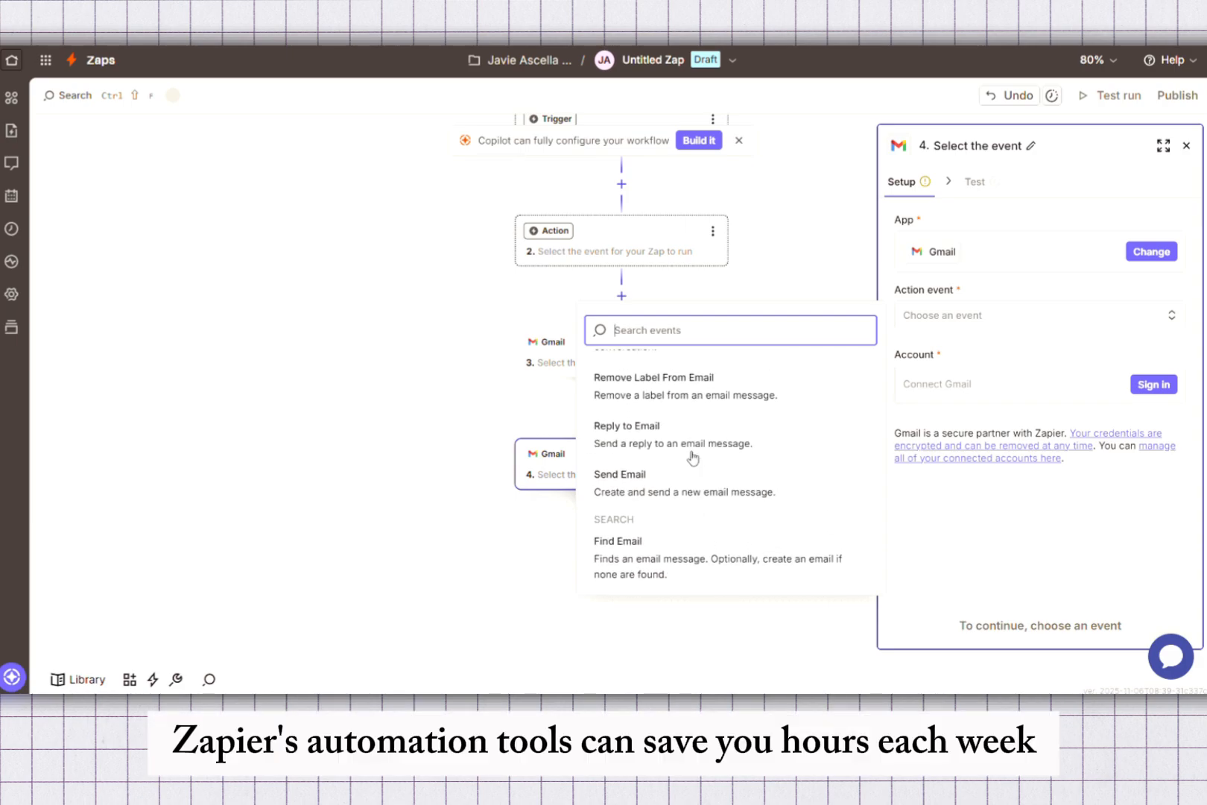
left_click(656, 491)
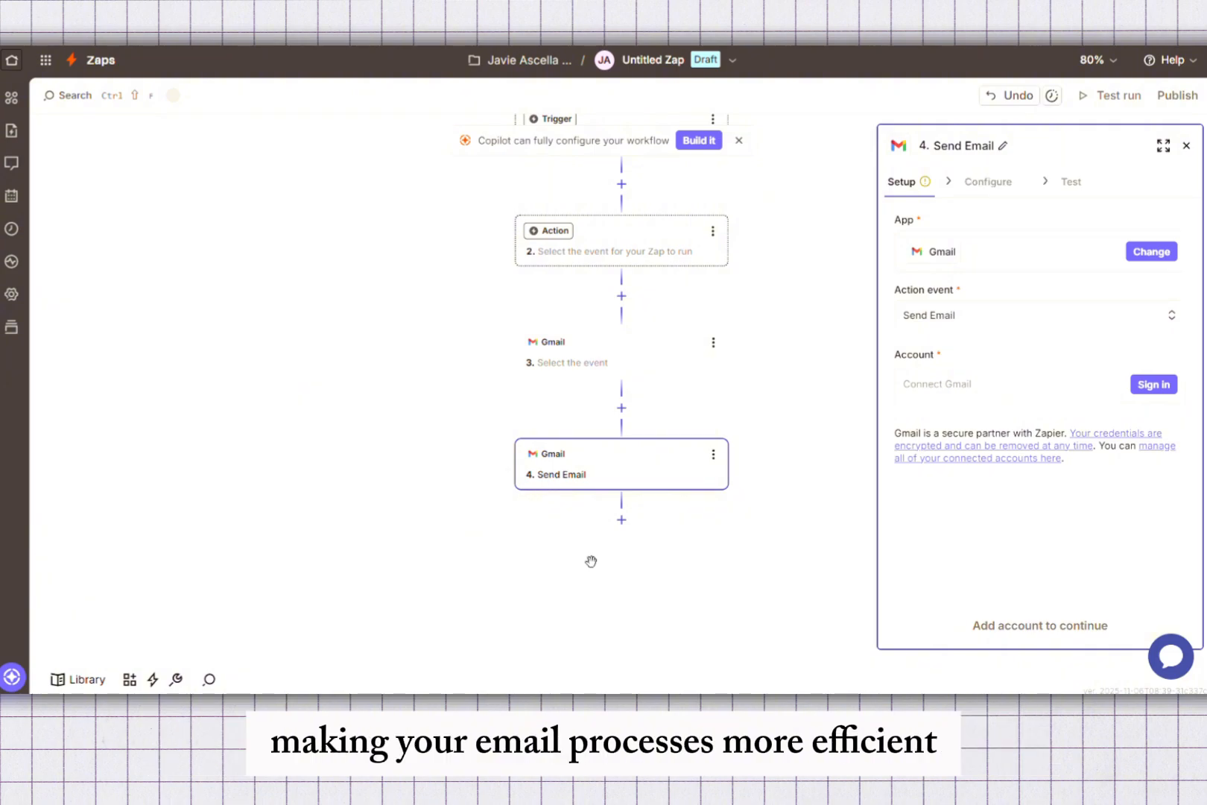